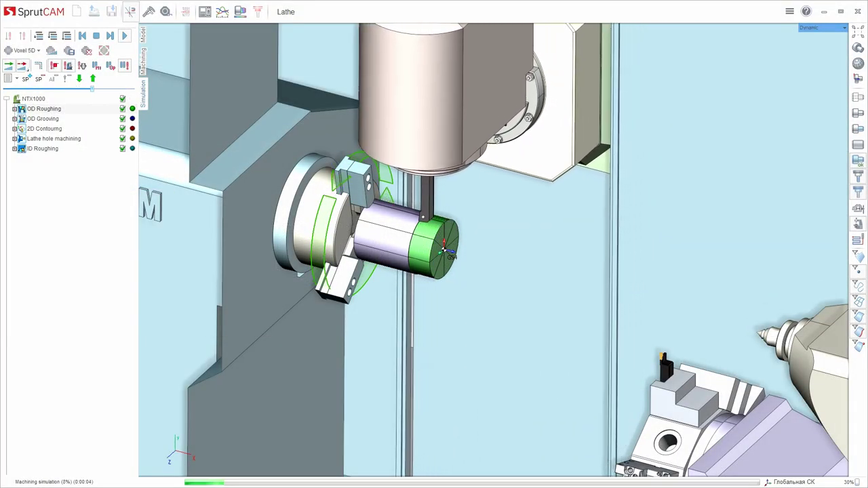
Slow the simulation playback on the Movement speed slider, then speed it back up slightly.
left_click_drag(92, 89, 82, 88)
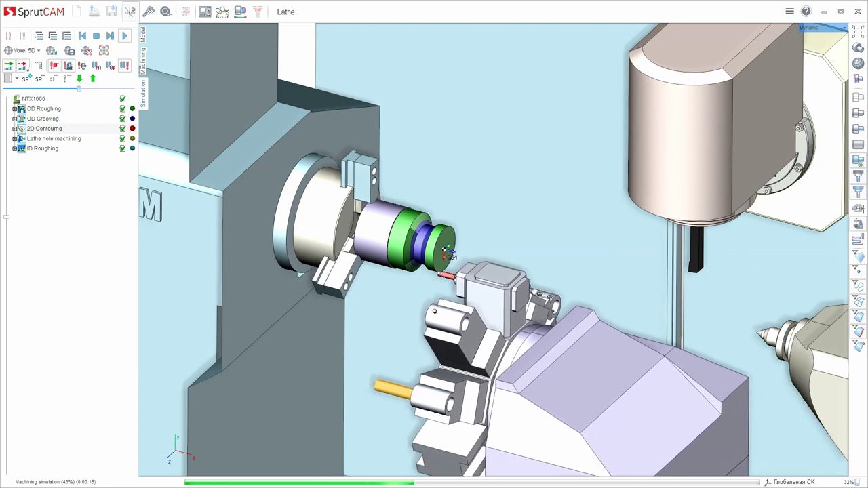
left_click_drag(80, 89, 85, 89)
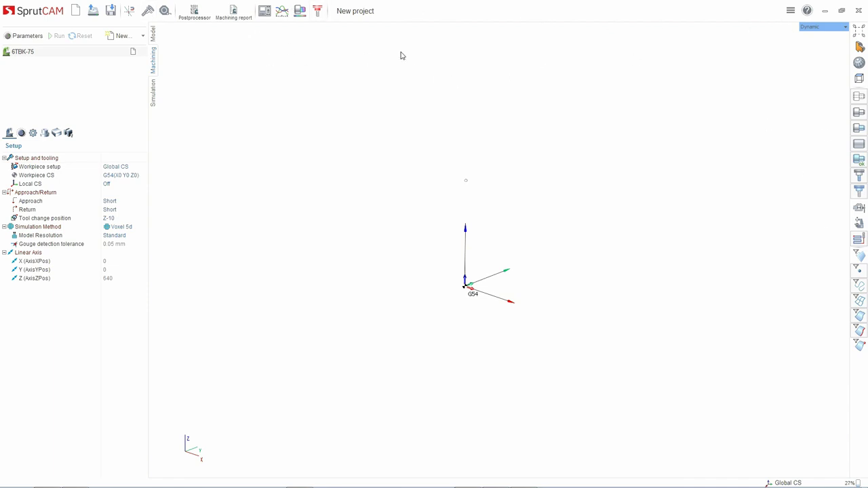
left_click(38, 13)
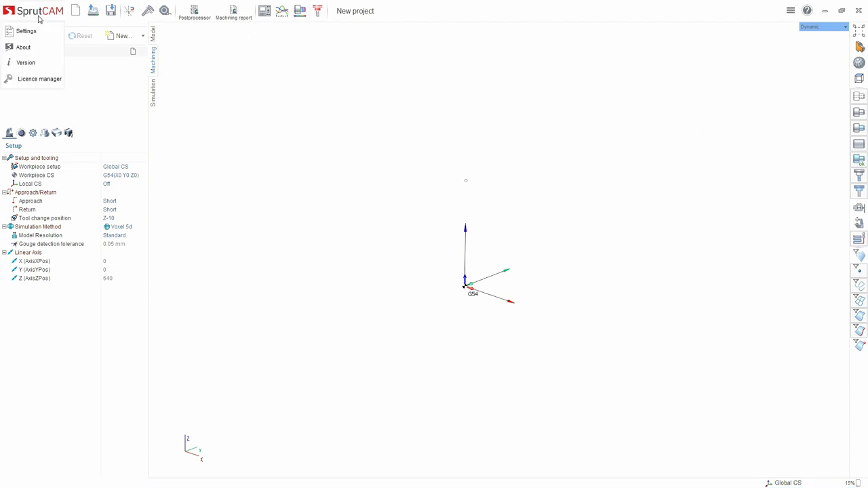
left_click(30, 80)
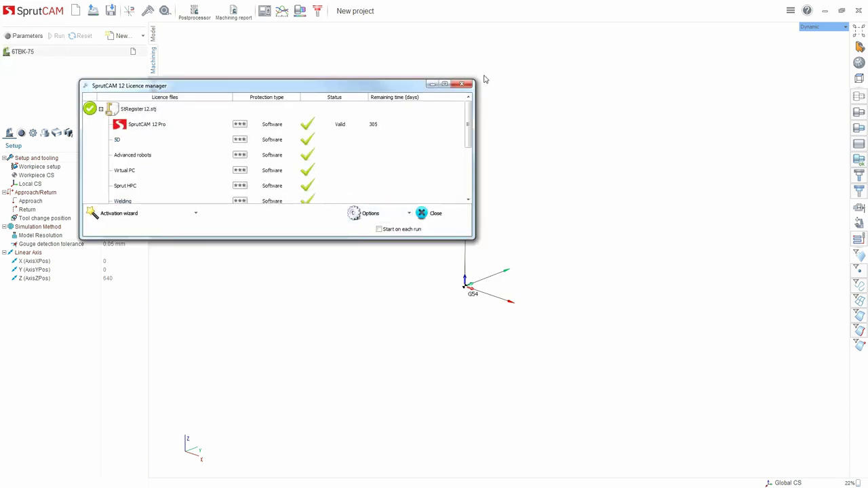
left_click(462, 83)
left_click(40, 13)
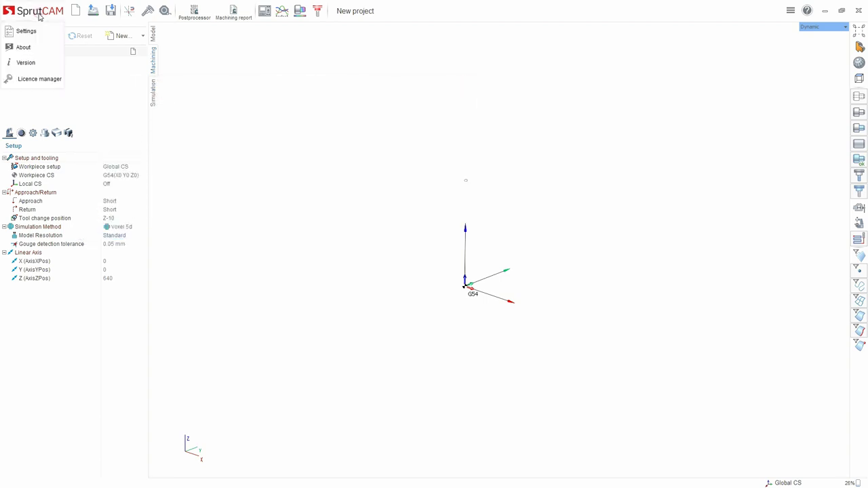
left_click(39, 32)
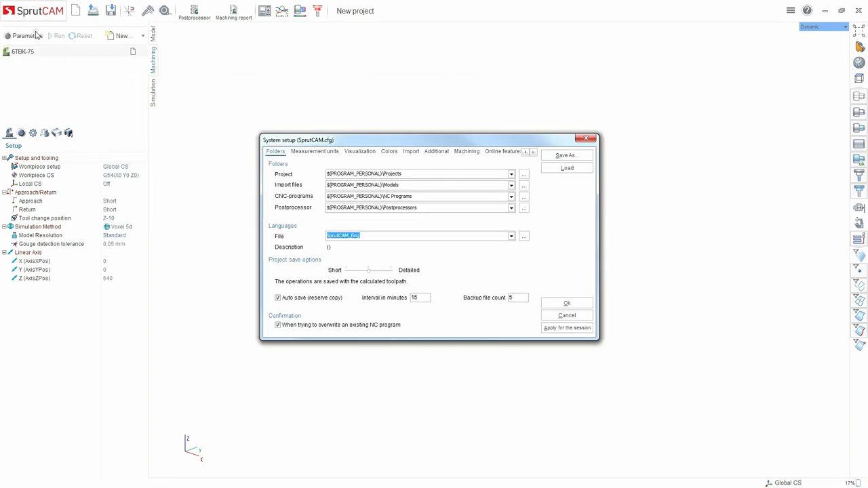
left_click_drag(409, 143, 392, 144)
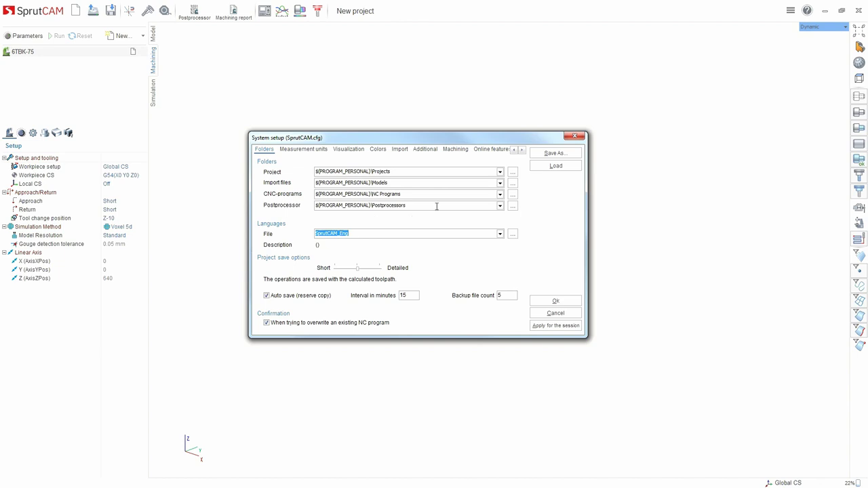
left_click(302, 149)
left_click(349, 149)
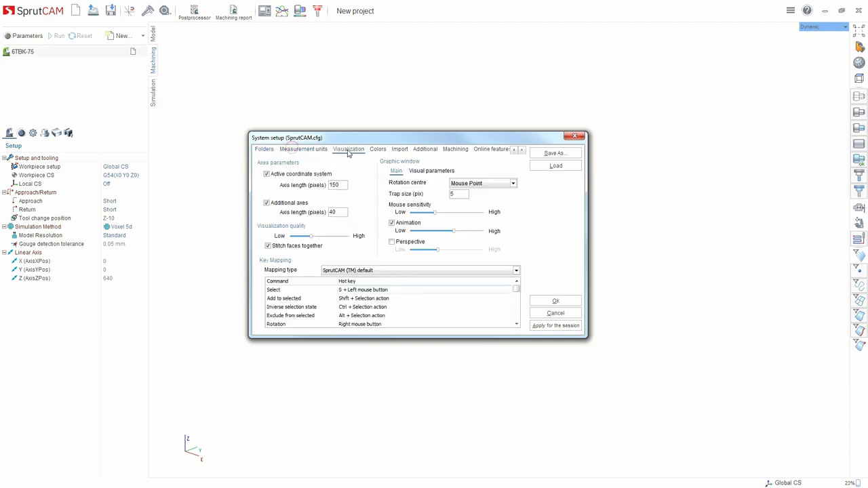
left_click(379, 150)
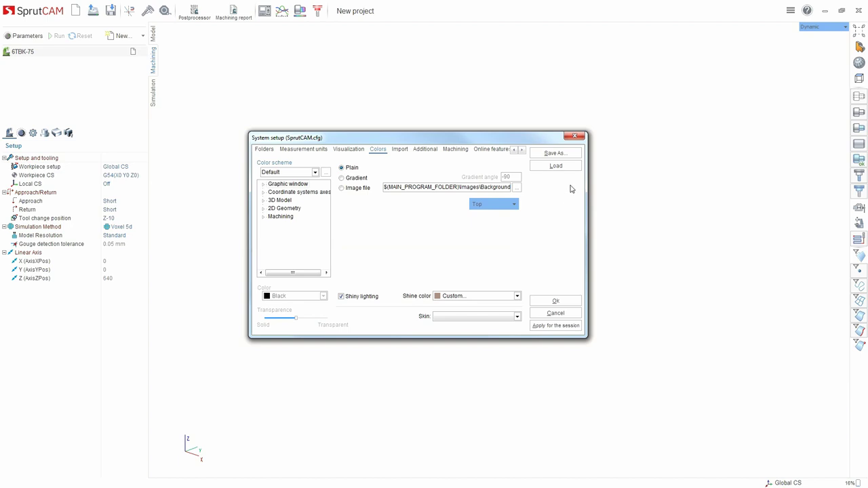
left_click(575, 138)
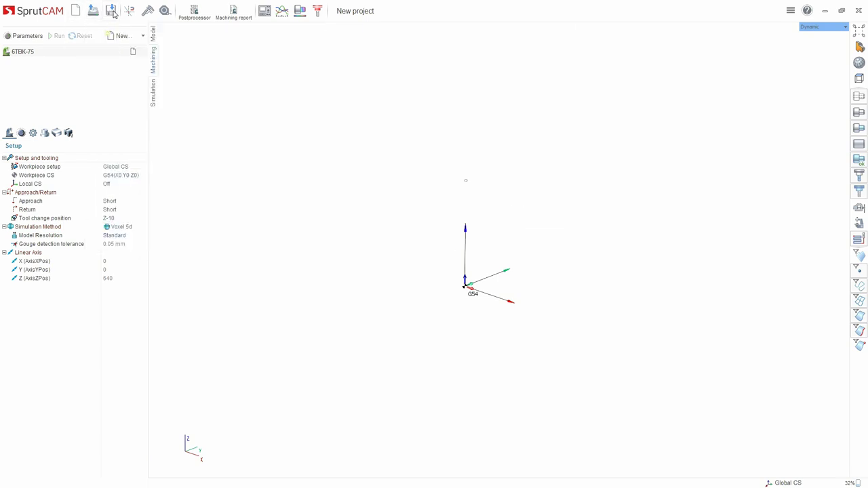
Turn Verify compare on, then turn it off again.
mouse_move(113, 13)
left_click(299, 12)
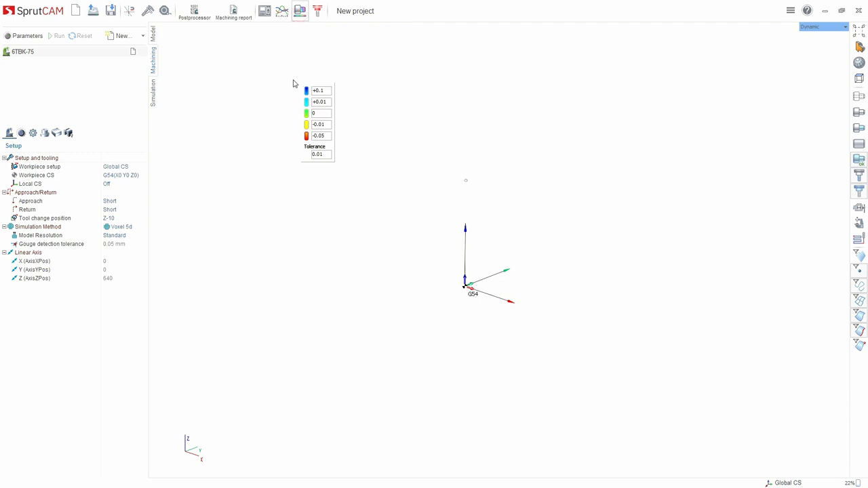
left_click(301, 13)
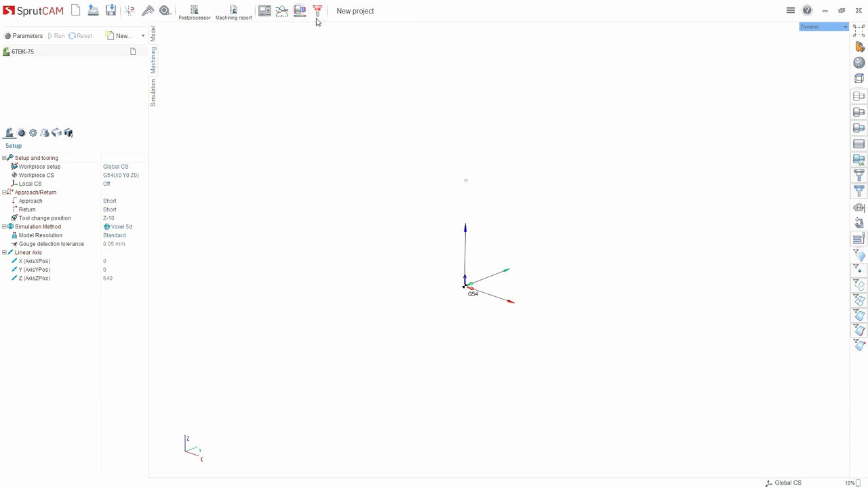
Open and close the Tool reach inspector, then bring up the utilities menu.
left_click(317, 12)
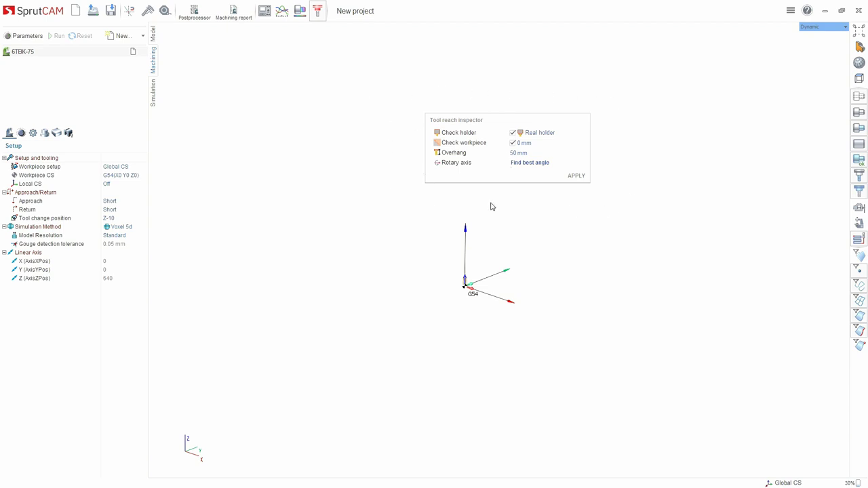
mouse_move(585, 124)
left_click(583, 122)
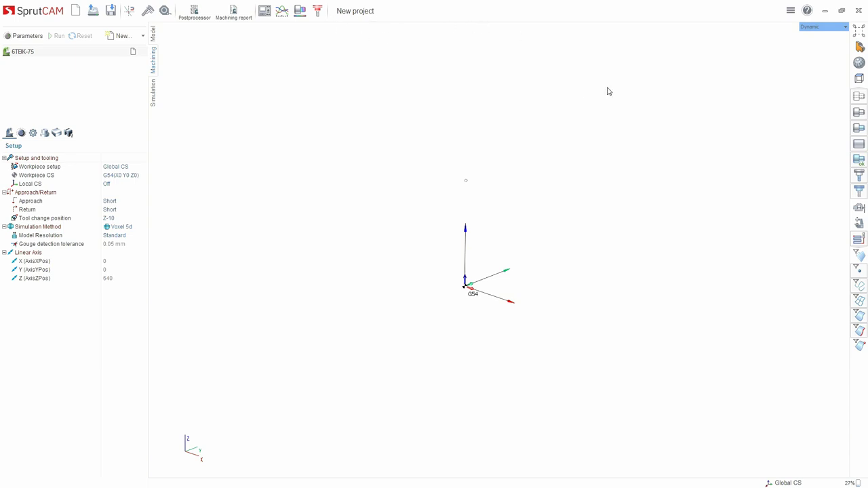
left_click(790, 13)
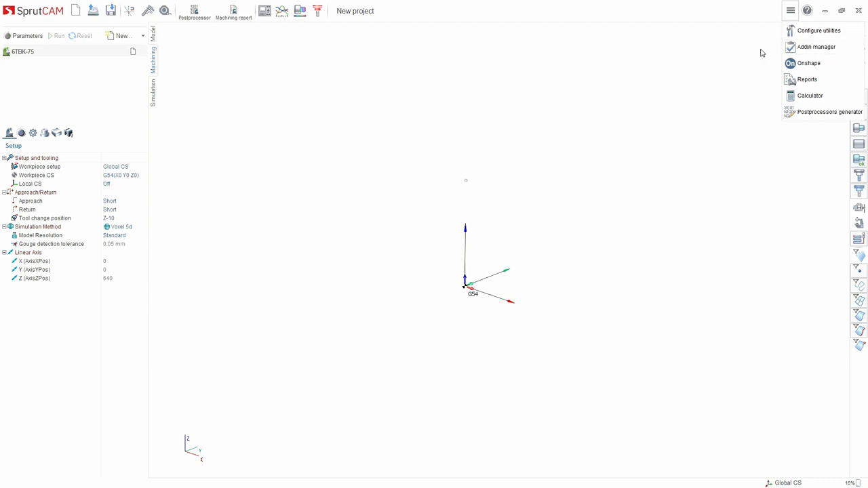
Close the utilities list, then reopen and close it once more.
left_click(558, 99)
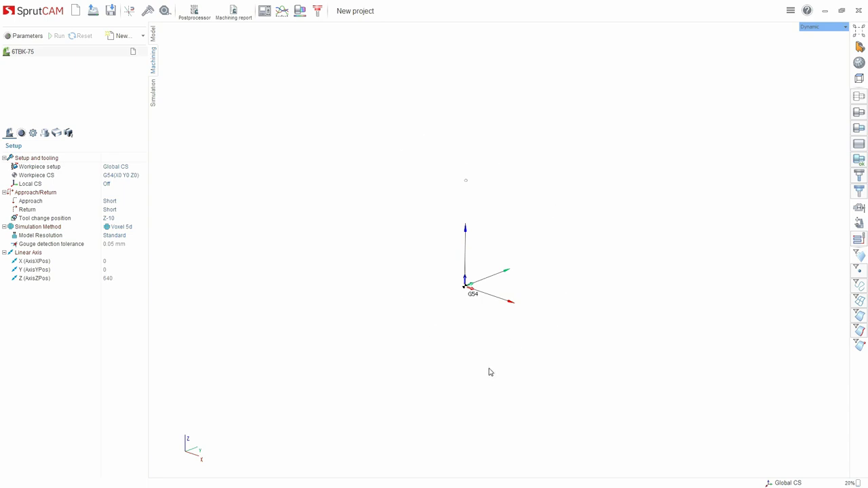
left_click(792, 13)
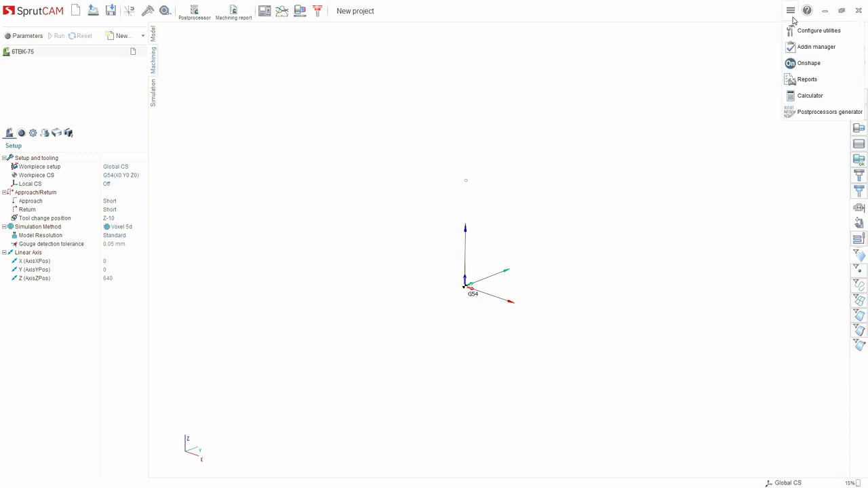
left_click(790, 15)
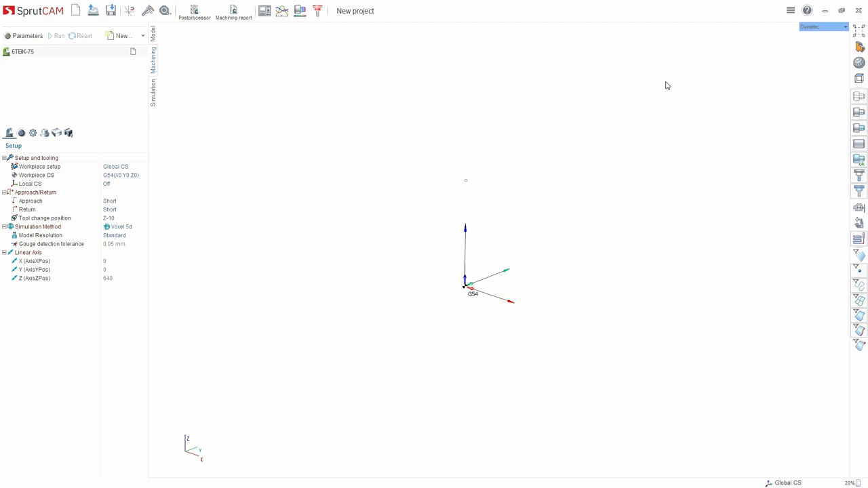
Open the Help dropdown and dismiss it without choosing any item.
left_click(808, 11)
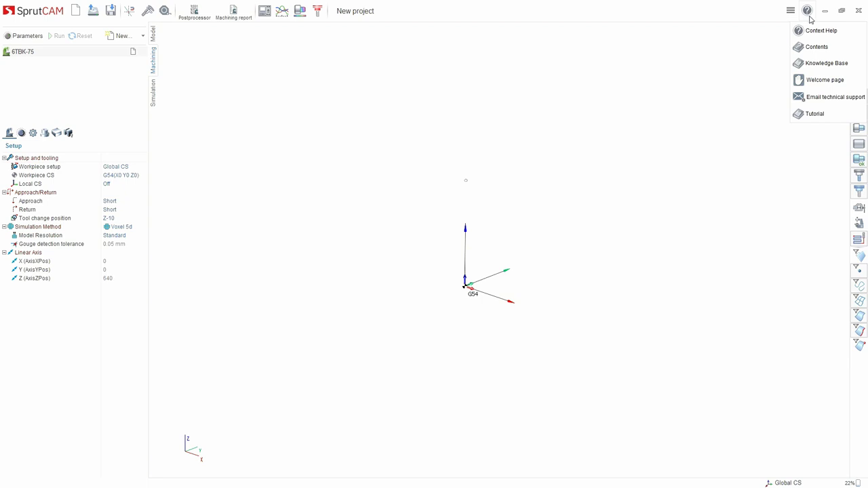
left_click(815, 114)
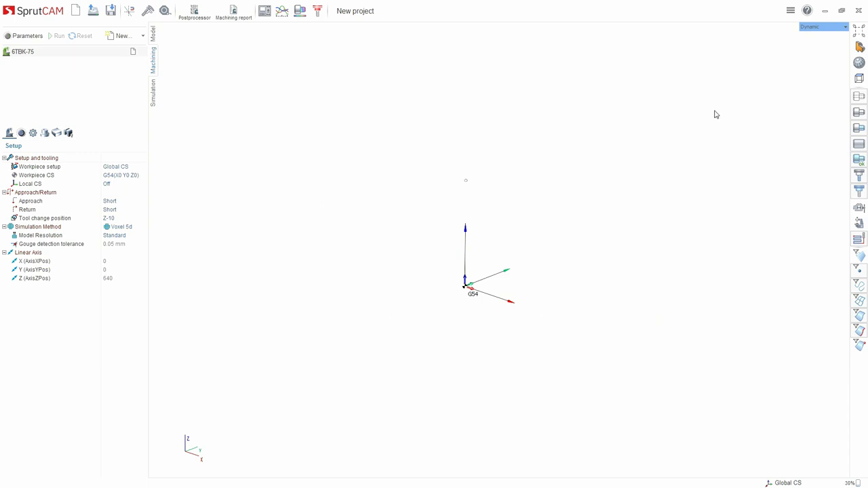
Browse the viewport layout choices, then select Full Model, Part and Fixtures in the model tree.
left_click(860, 47)
mouse_move(857, 66)
left_click(154, 33)
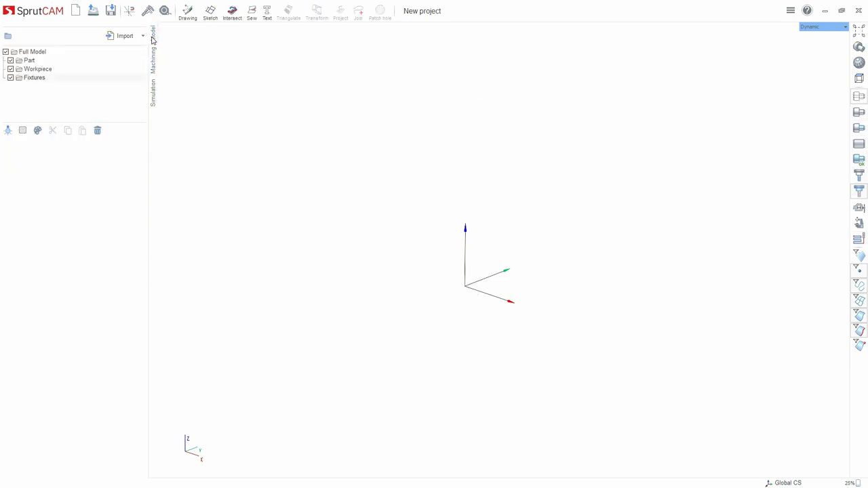
left_click(21, 53)
left_click(27, 61)
left_click(33, 80)
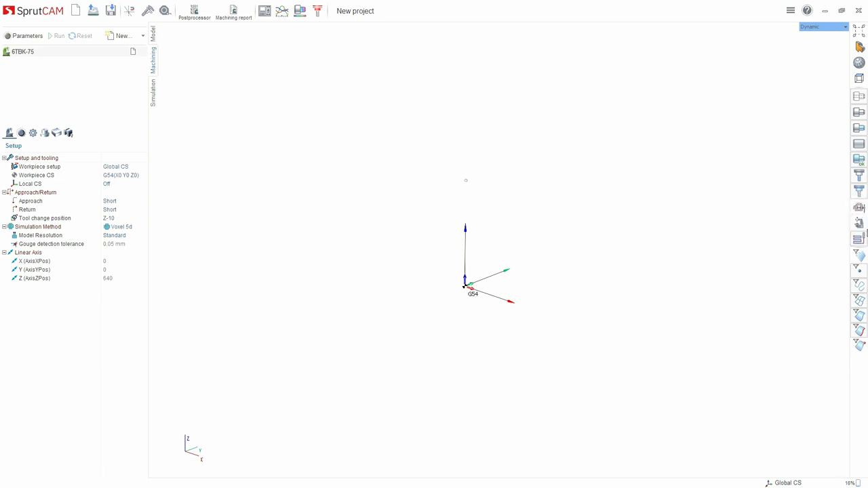
Toggle the machine model on and back off with the Machine visibility button.
left_click(859, 222)
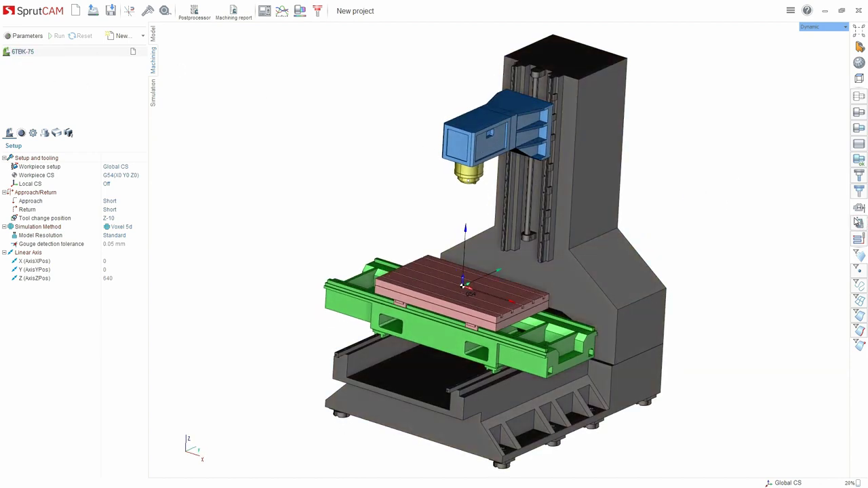
left_click(860, 223)
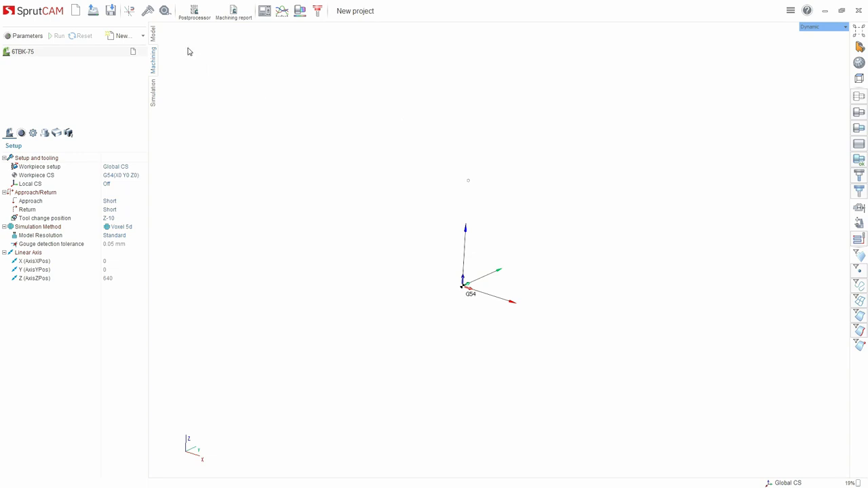
left_click(153, 34)
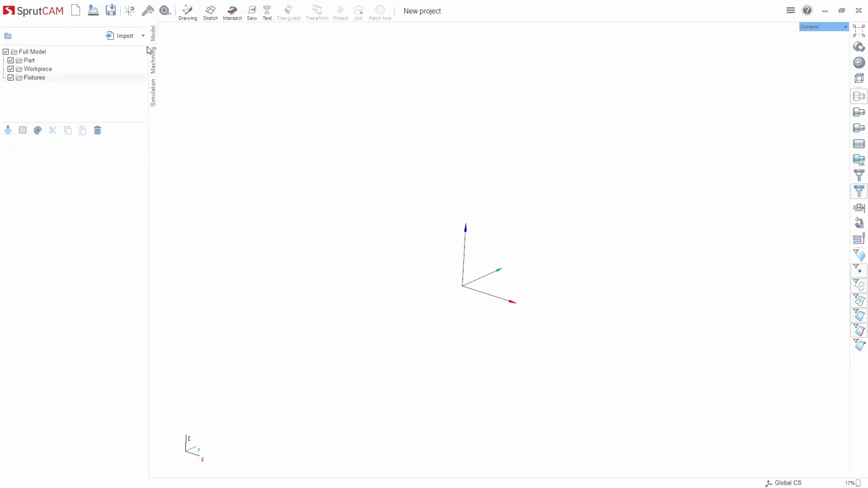
left_click(29, 61)
left_click(35, 80)
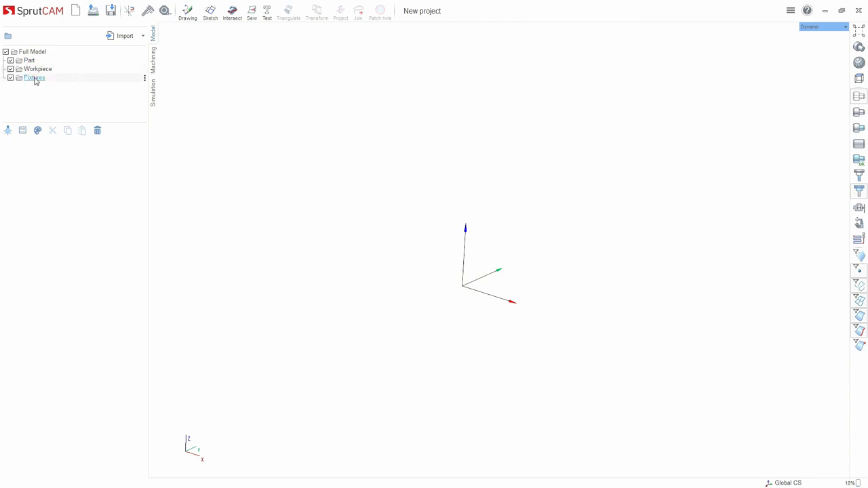
left_click(211, 15)
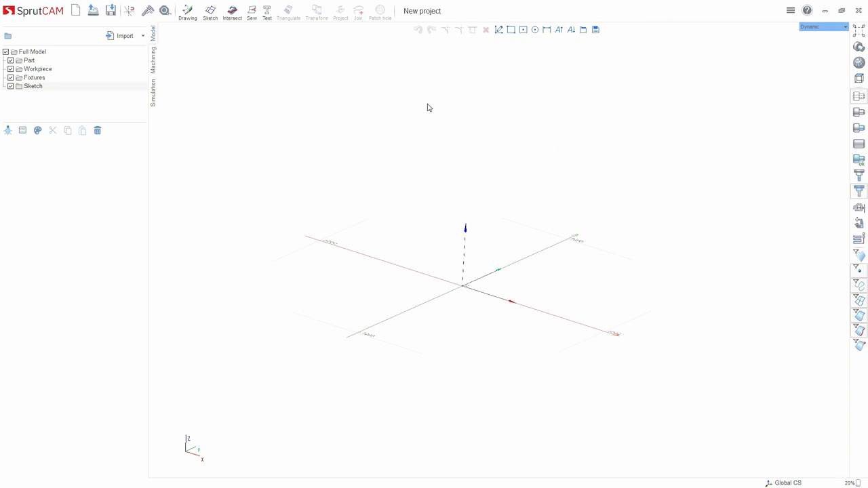
Return to the Machining tab showing the 6TBK-75 setup parameters.
left_click(153, 61)
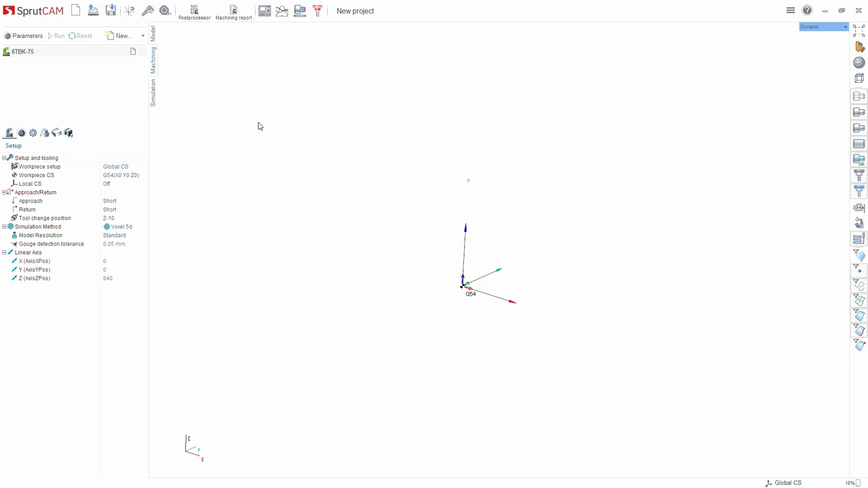
Show the 6TBK-75 machine on the Simulation tab and orbit and pan it from several angles.
left_click(154, 88)
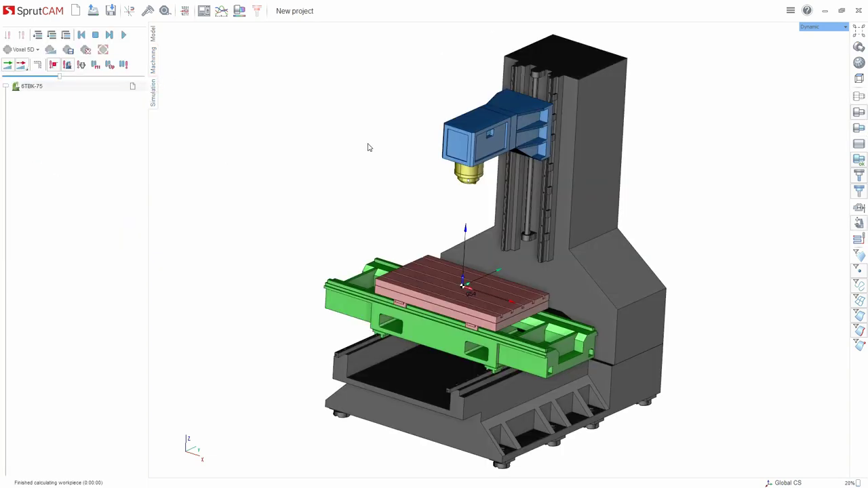
mouse_move(369, 145)
right_mouse_down()
mouse_move(357, 164)
mouse_move(357, 151)
right_mouse_up()
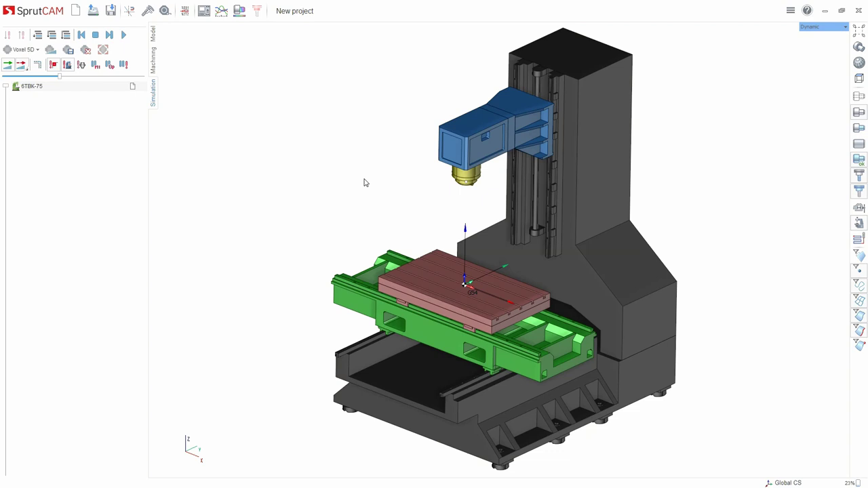
right_click_drag(365, 182, 382, 194)
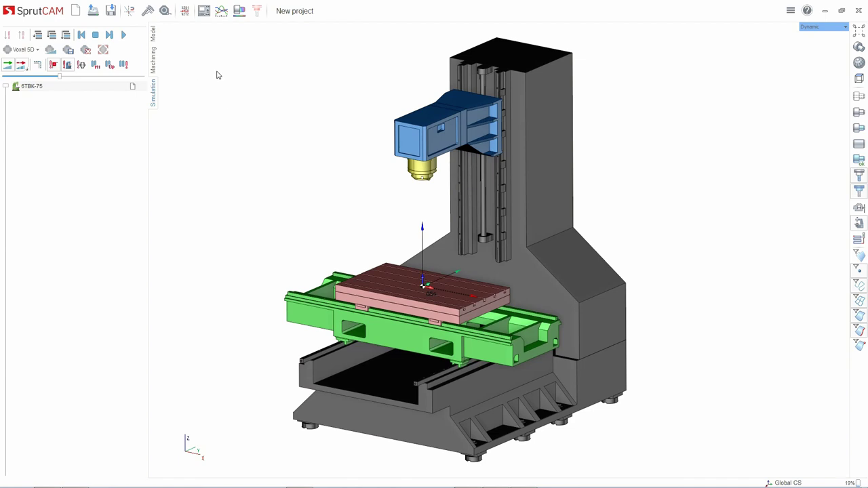
middle_click_drag(264, 102, 262, 108)
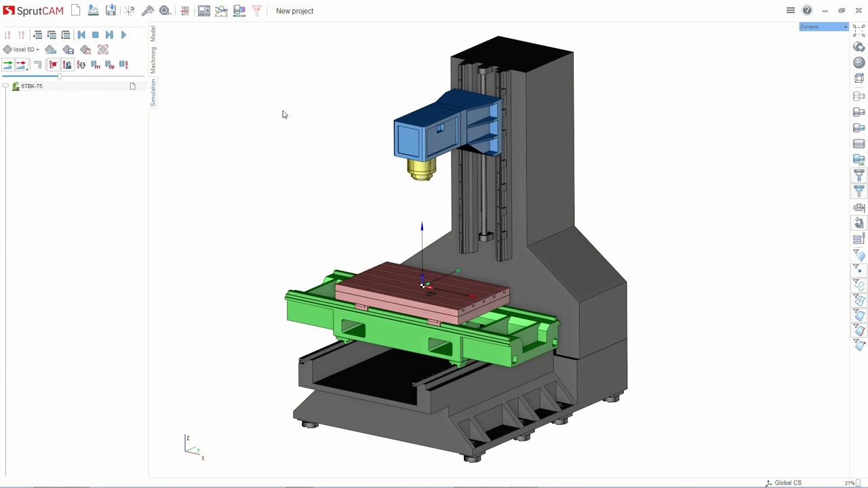
right_click_drag(296, 131, 297, 128)
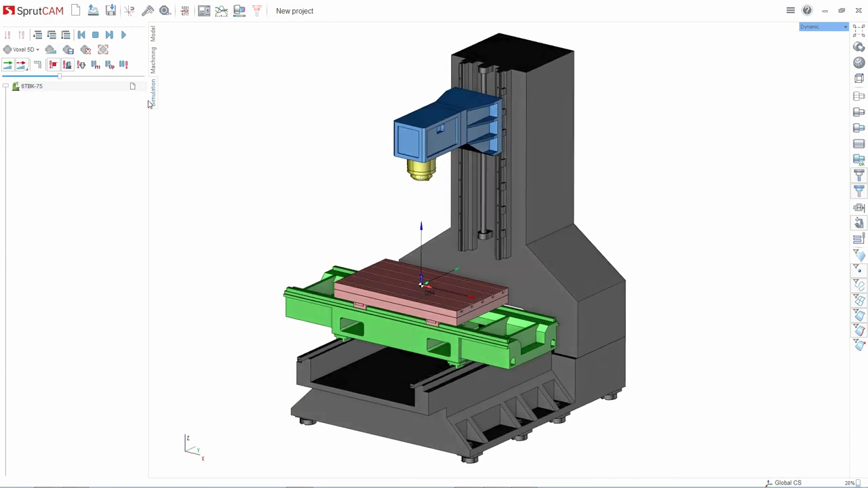
In the 6TBK-75 machine parameters, pick 3-axis milling machine from the Machines list and confirm.
left_click(154, 60)
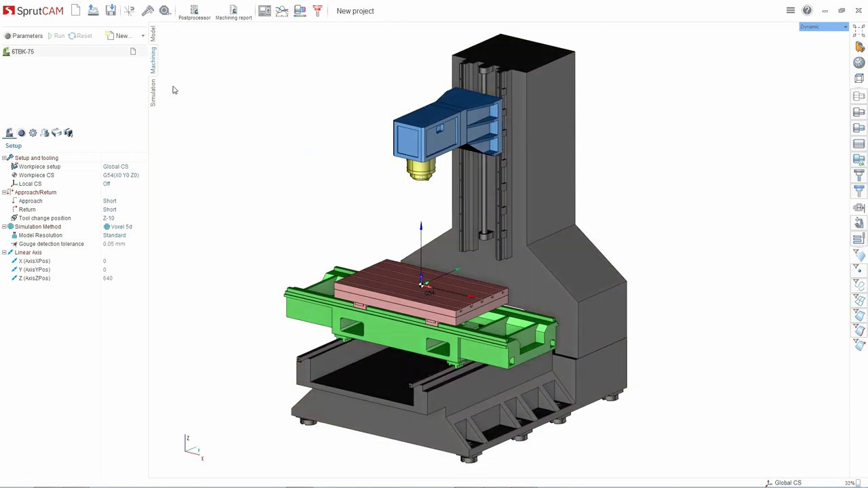
left_click(22, 53)
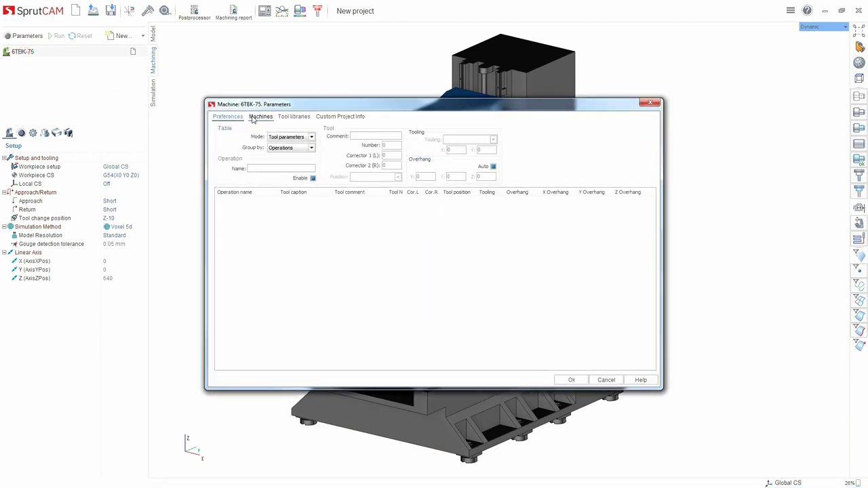
left_click(252, 119)
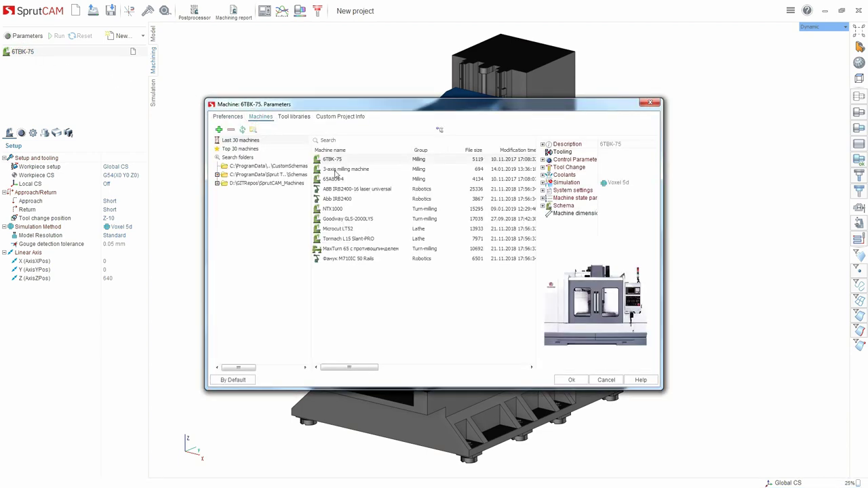
left_click(334, 170)
left_click(571, 380)
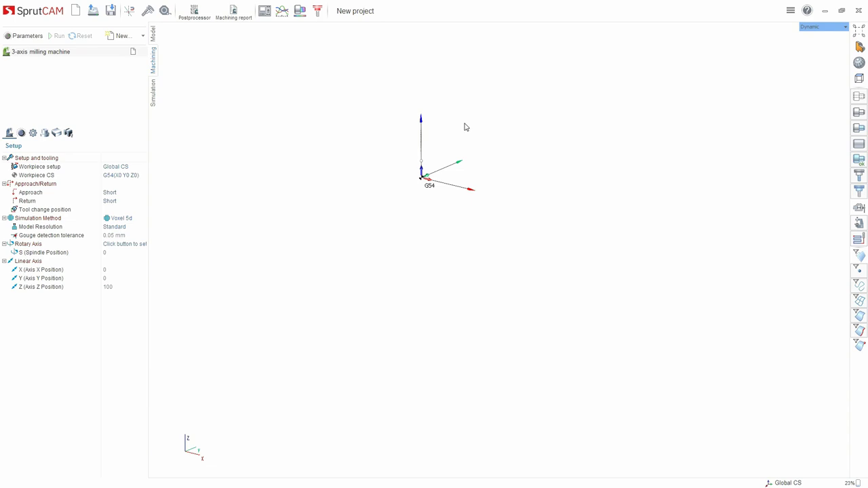
Reselect 6TBK-75 in the machine parameters, confirm, and go back to the Model tab.
double_click(29, 54)
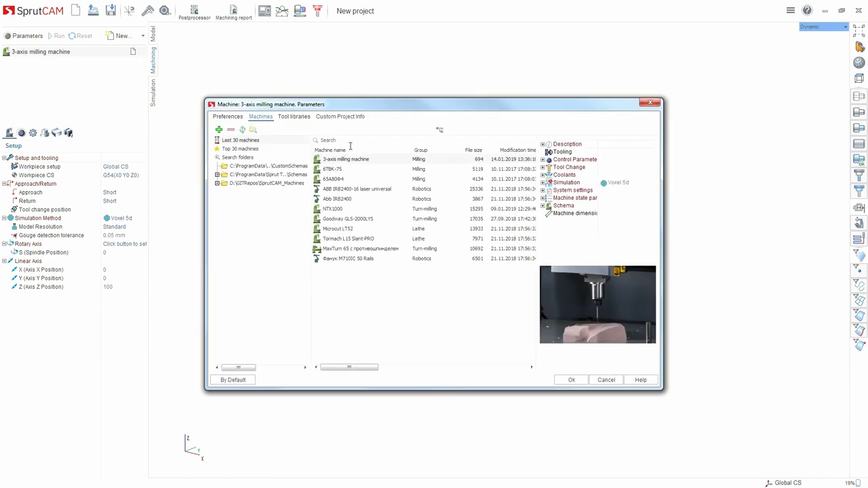
left_click(330, 170)
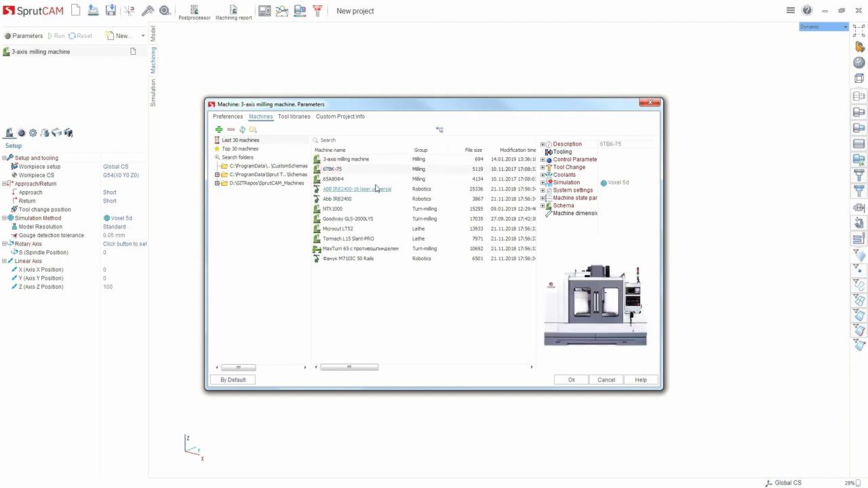
left_click(580, 384)
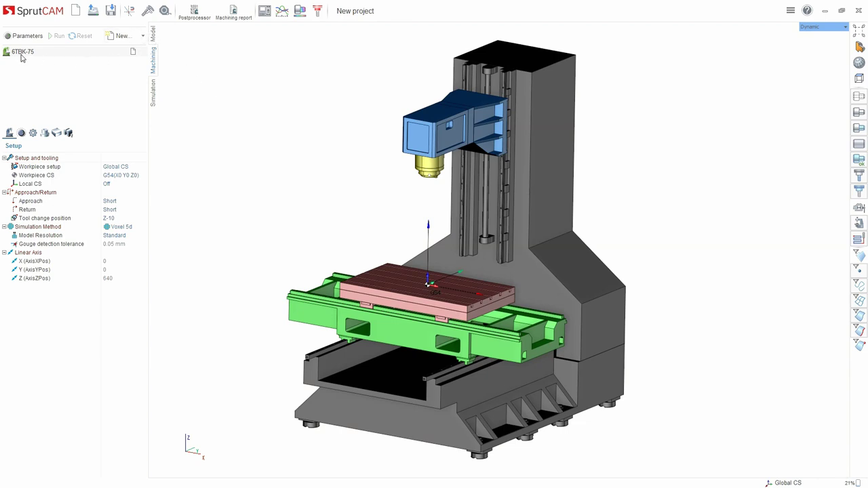
left_click(152, 33)
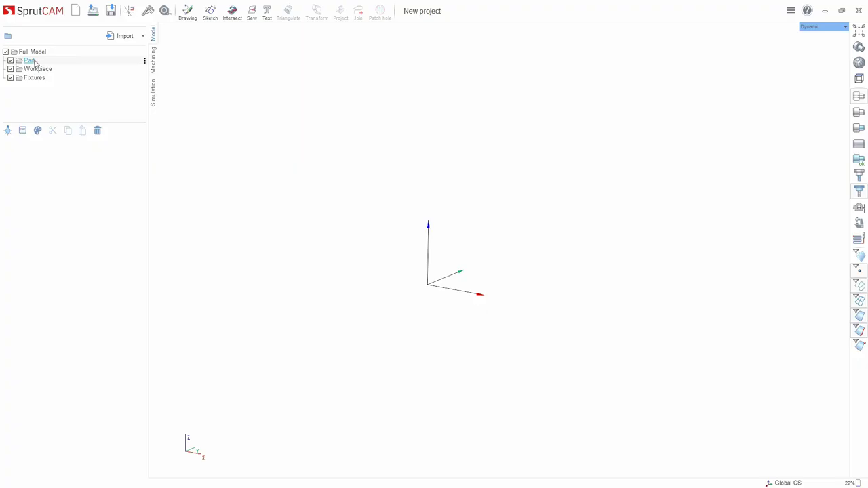
Browse to Models (Common) > Milling_2.5D and select Part1.igs with All supported formats.
left_click(125, 36)
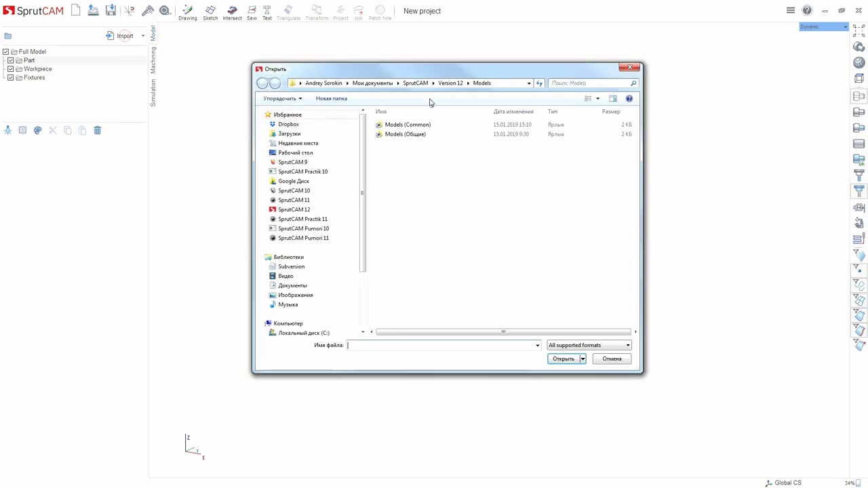
double_click(383, 127)
double_click(400, 145)
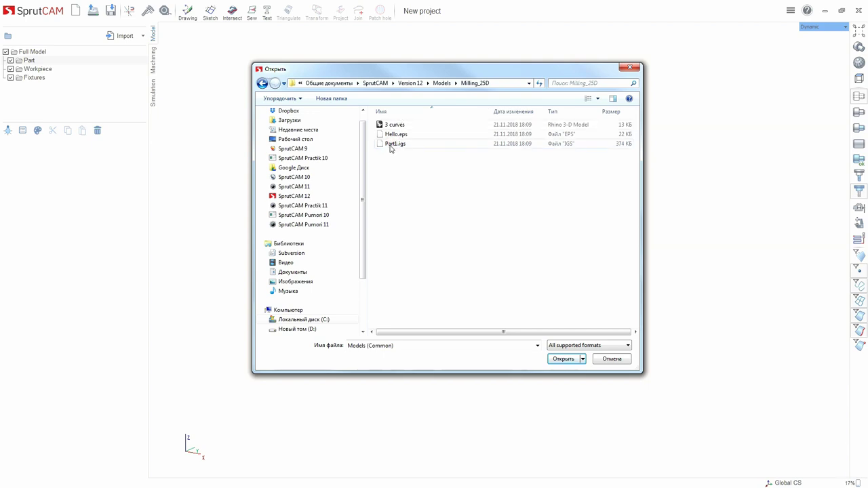
left_click(395, 145)
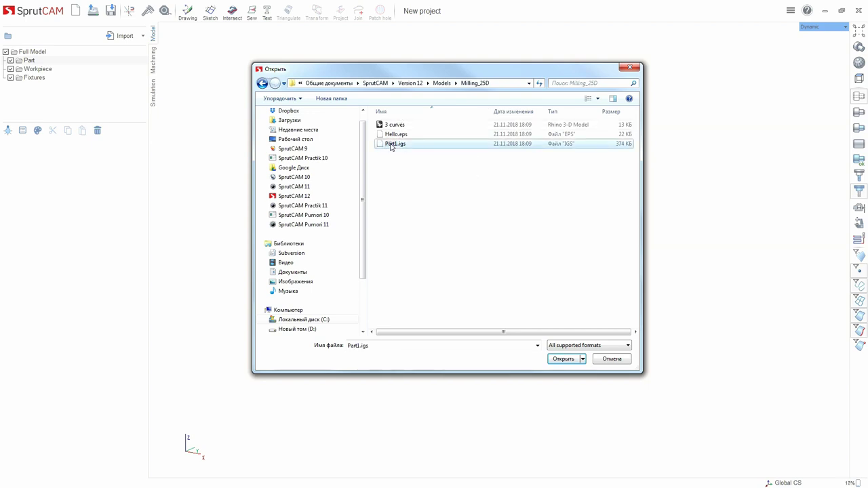
left_click(602, 346)
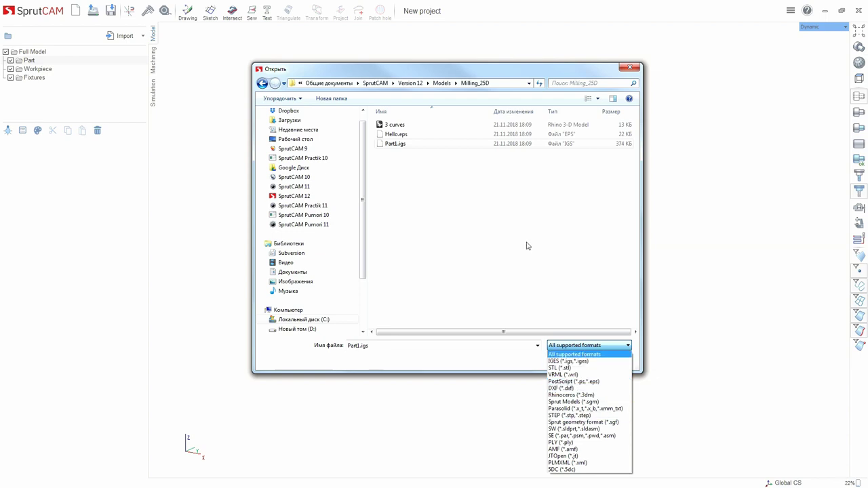
left_click(549, 242)
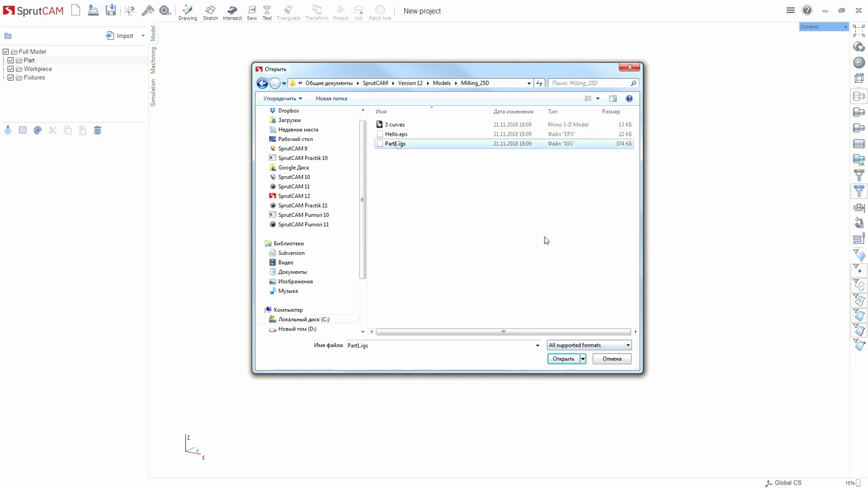
Import Part1.igs and expand its entity list under the Part group.
left_click(563, 359)
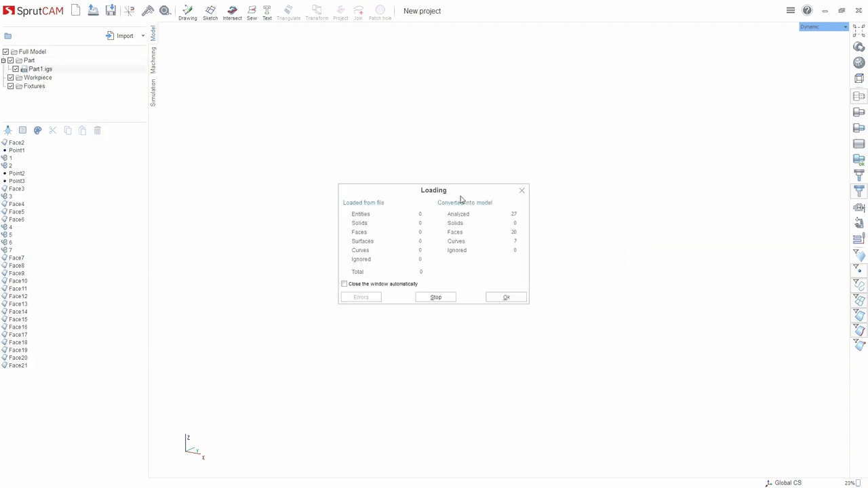
left_click(506, 299)
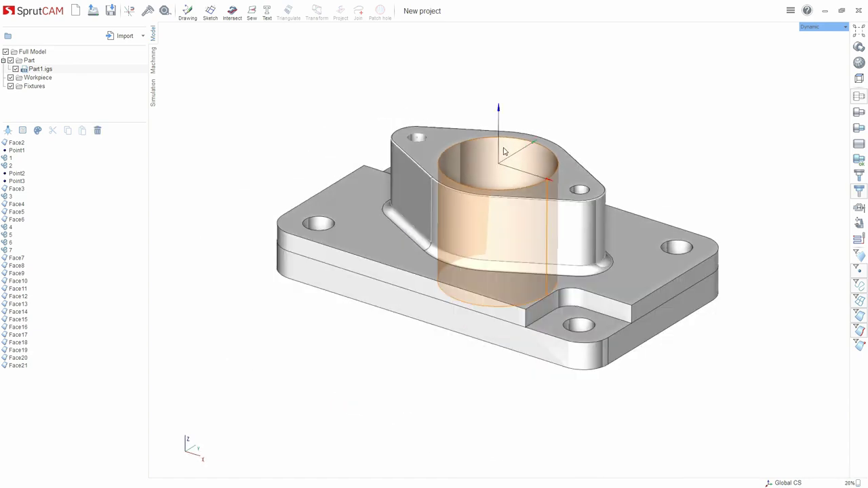
left_click(28, 62)
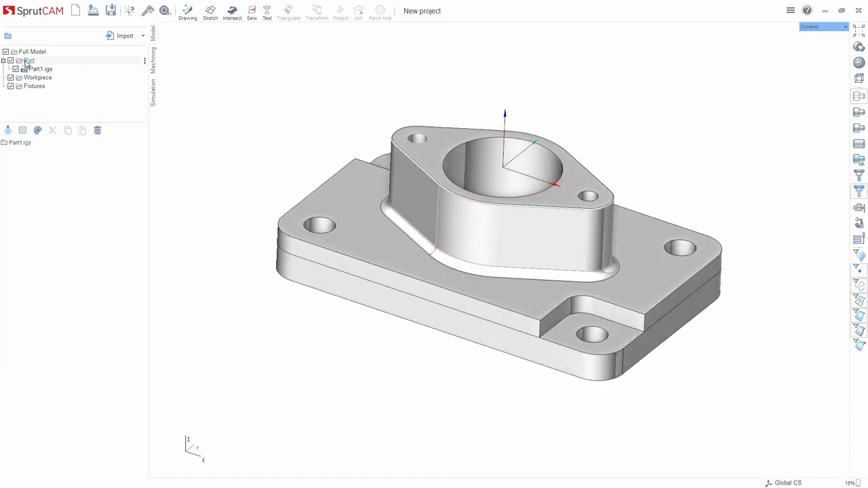
left_click(34, 69)
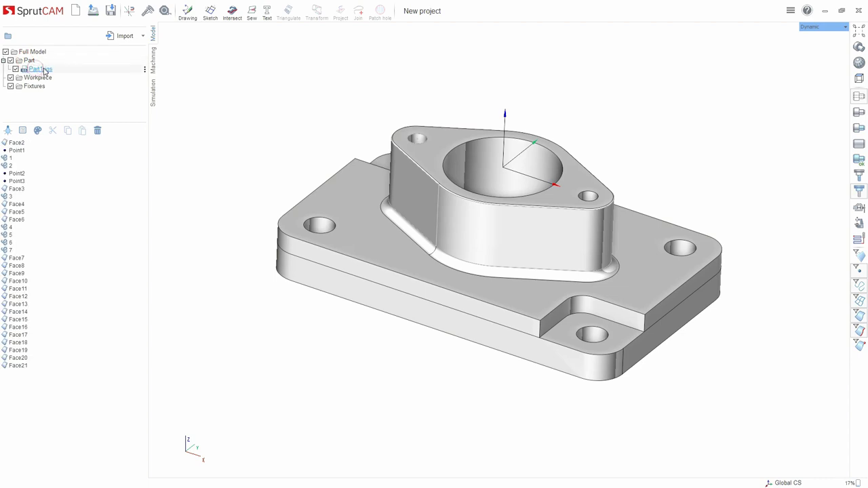
Step through Face2, a circular edge, Face10 and Face6, highlighting each on the part.
left_click(14, 144)
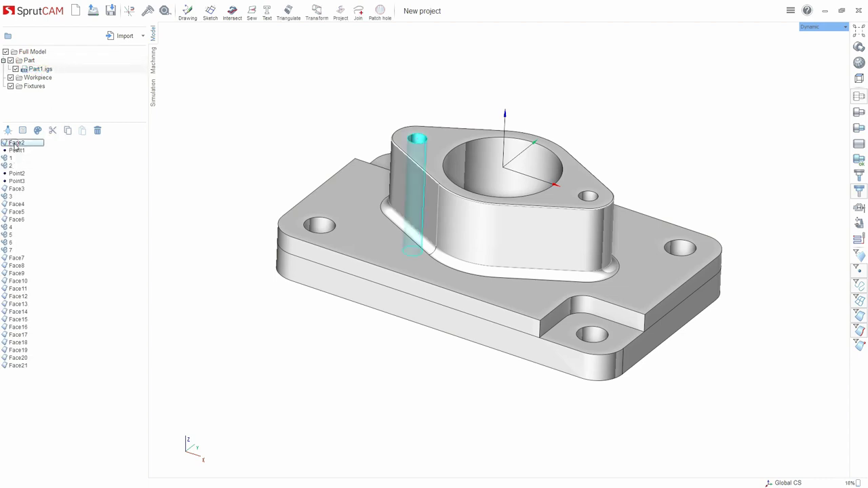
key("Down")
key("Down")
key("Down")
key("Down")
key("Down")
key("Down")
key("Down")
key("Down")
key("Down")
key("Down")
key("Down")
key("Down")
key("Down")
key("Down")
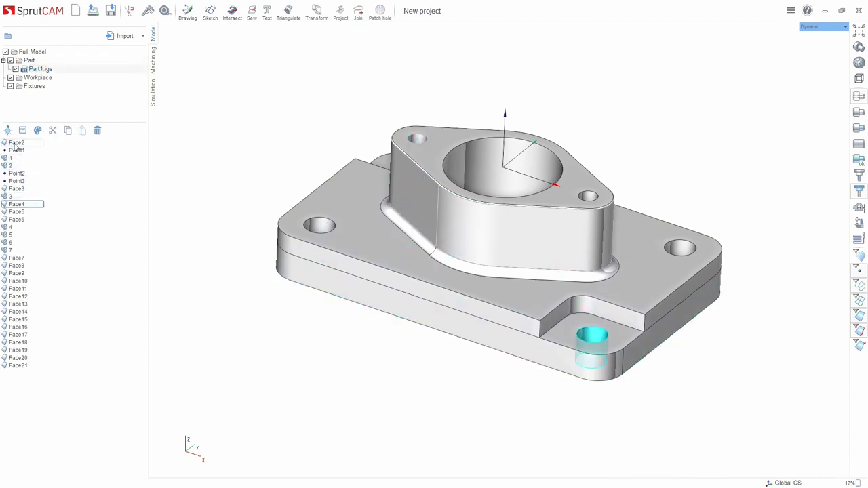
key("Down")
key("Down")
key("Down")
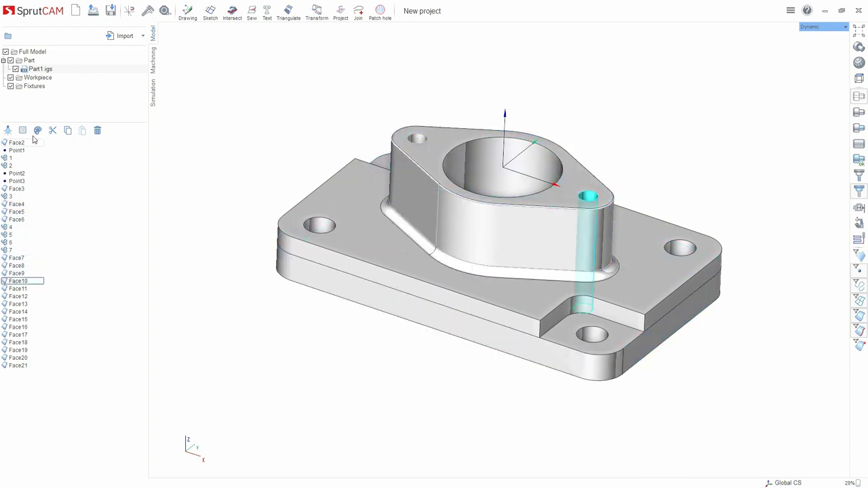
left_click(24, 150)
key("Down")
key("Down")
key("Down")
key("Down")
key("Down")
key("Down")
key("Down")
key("Down")
key("Down")
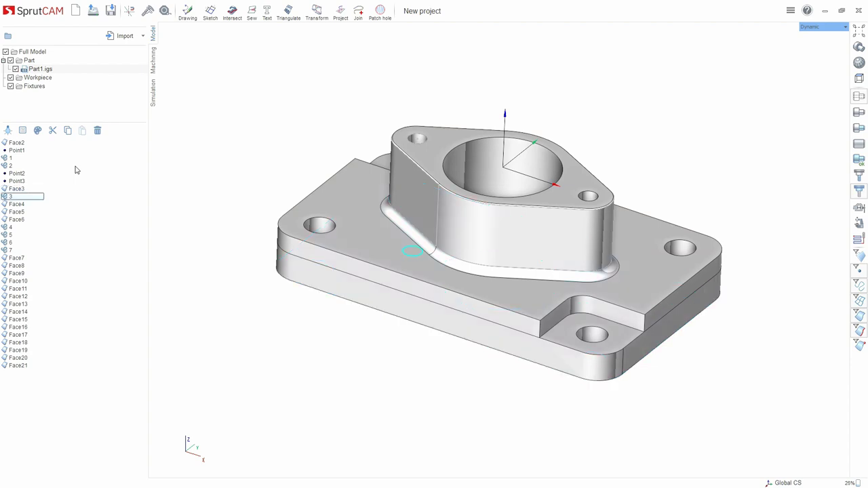
key("Down")
key("Down")
key("Down")
key("Down")
key("Down")
key("Down")
key("Down")
key("Down")
key("Down")
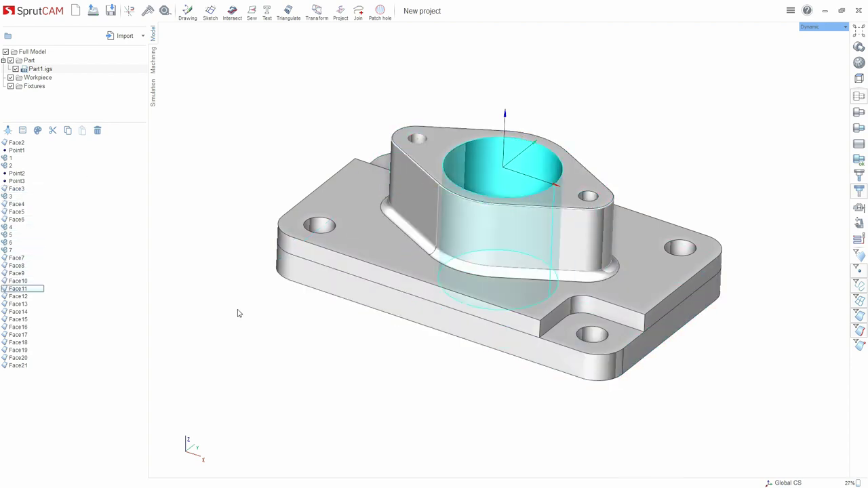
left_click(302, 409)
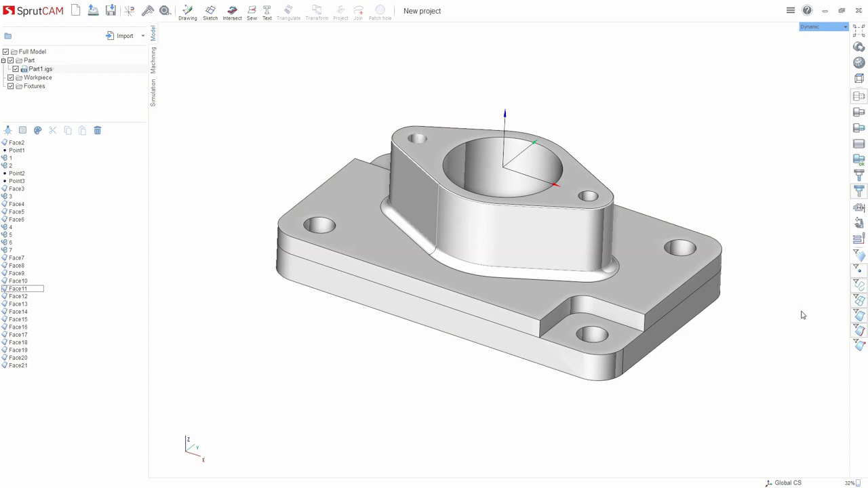
left_click(861, 302)
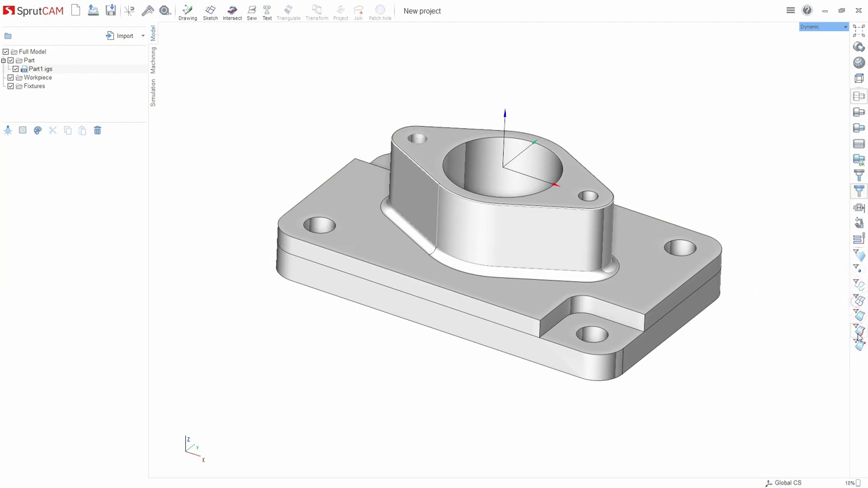
middle_click_drag(422, 280, 442, 283)
left_click(858, 288)
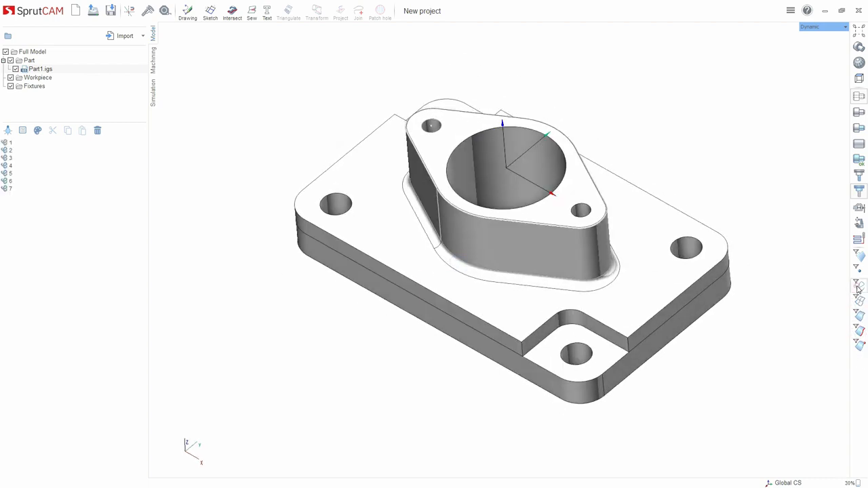
left_click(475, 117)
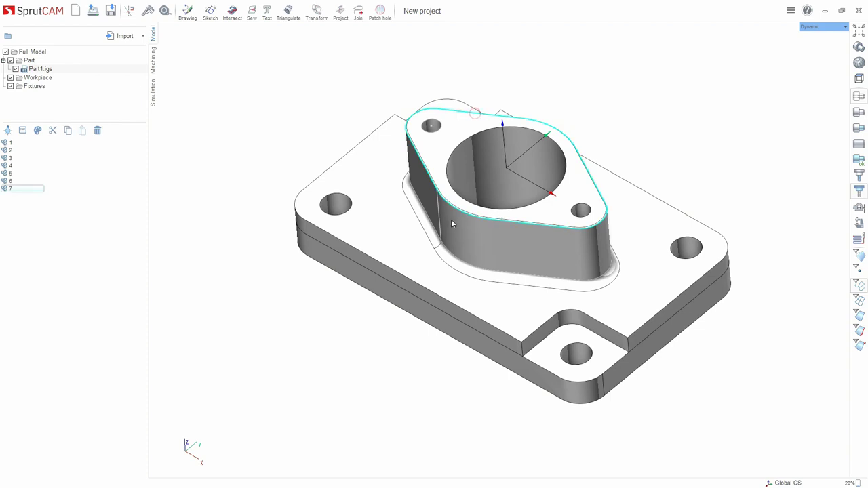
left_click(439, 133)
middle_click_drag(477, 219, 443, 114)
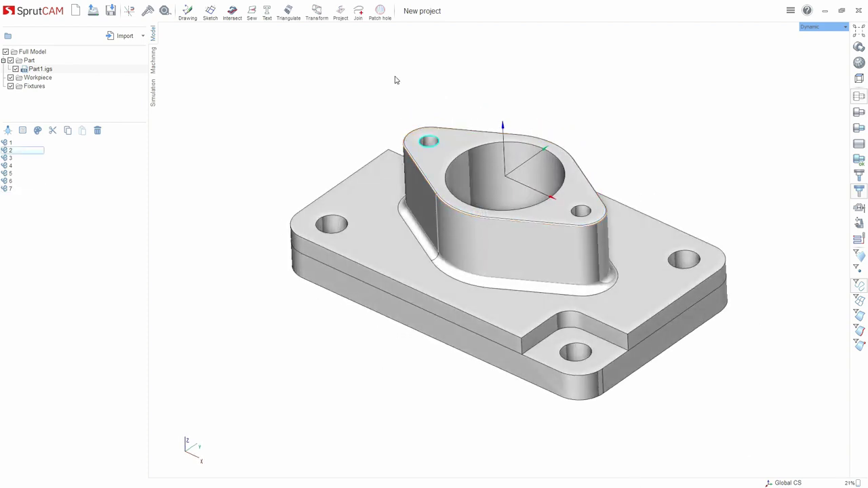
middle_click_drag(395, 79, 373, 85)
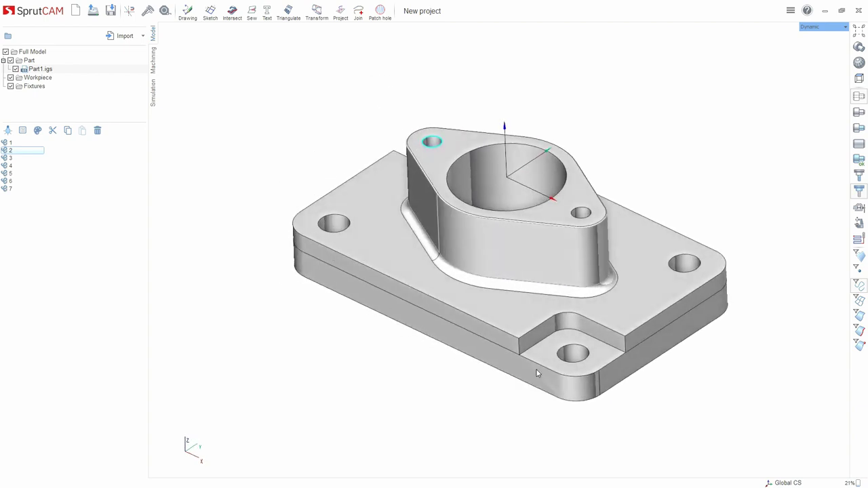
middle_click_drag(465, 110, 762, 309)
left_click(858, 285)
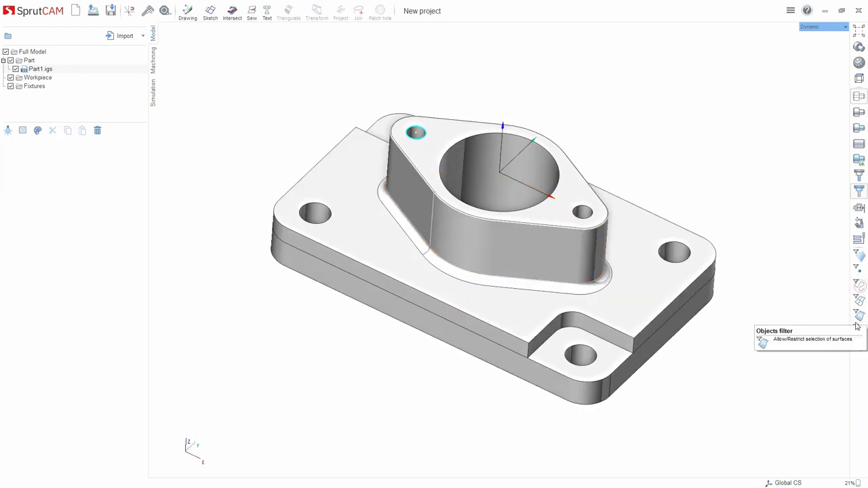
left_click(858, 317)
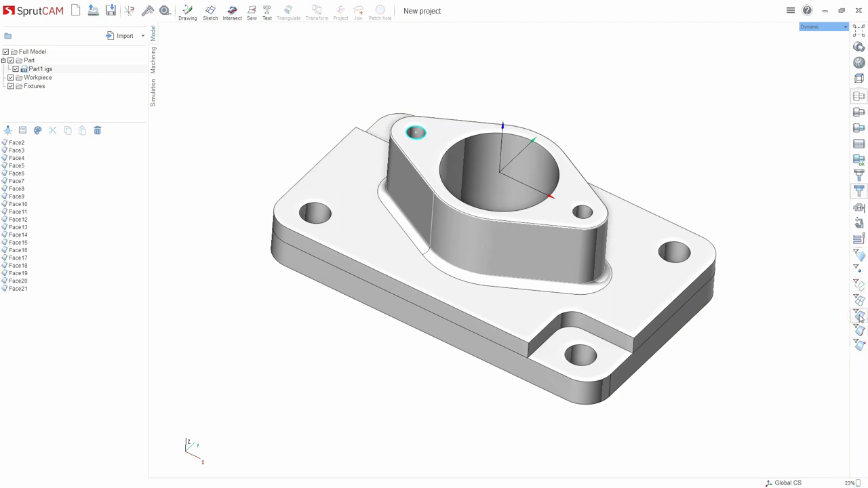
left_click(616, 300)
left_click(528, 218)
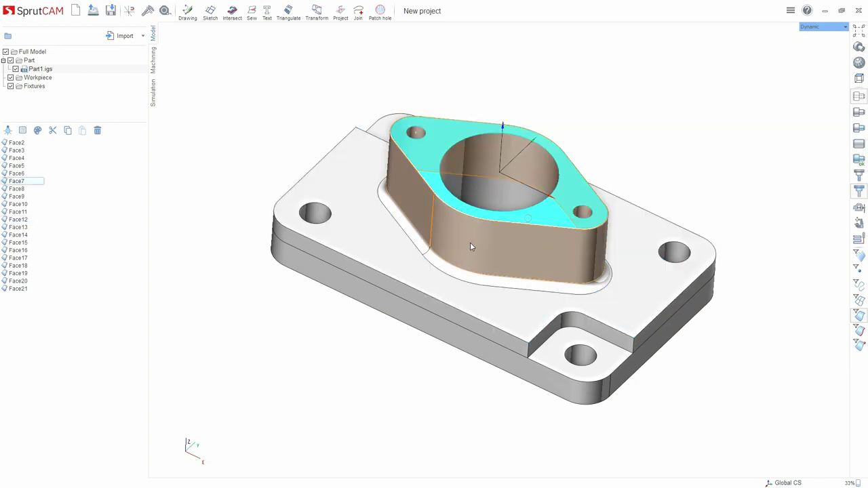
left_click(470, 246)
left_click(382, 212)
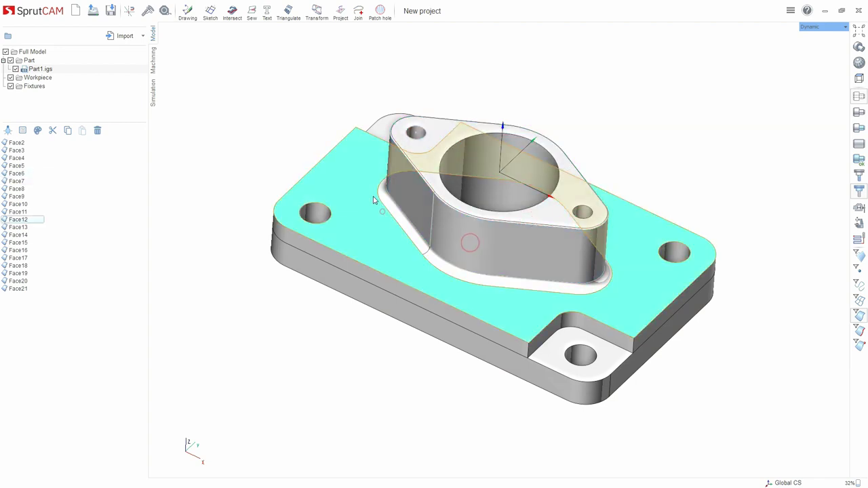
left_click(15, 150)
key("Down")
key("Down")
key("Down")
key("Down")
key("Down")
key("Down")
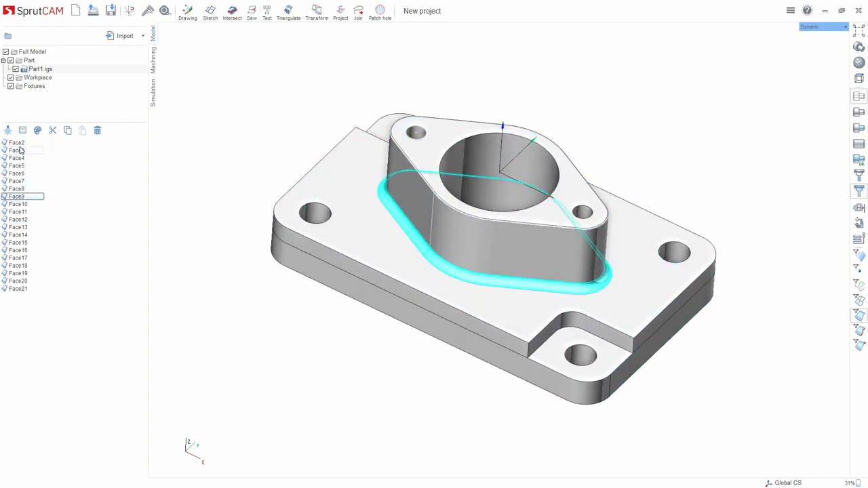
key("Down")
key("Down")
key("Down")
right_click_drag(396, 232, 300, 120)
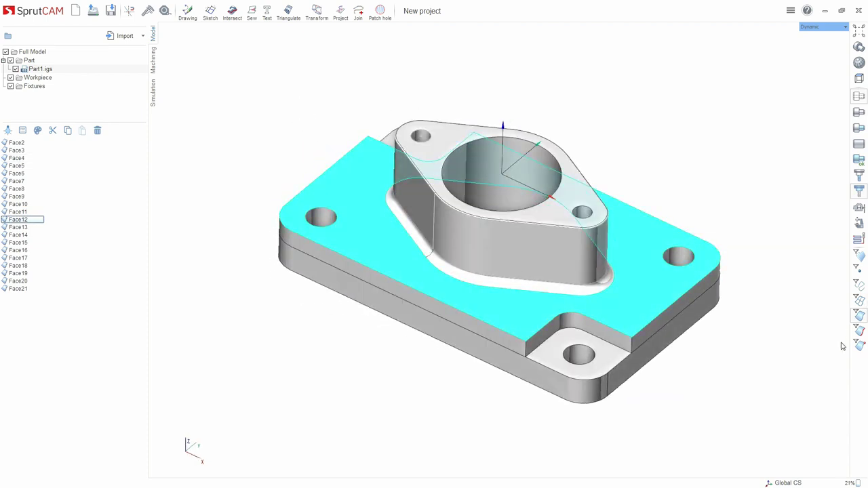
left_click(859, 299)
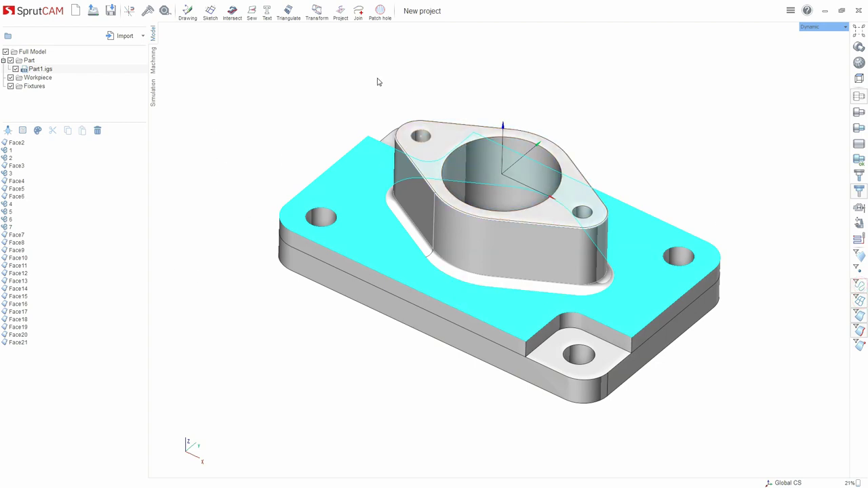
right_click_drag(377, 81, 319, 101)
left_click(321, 107)
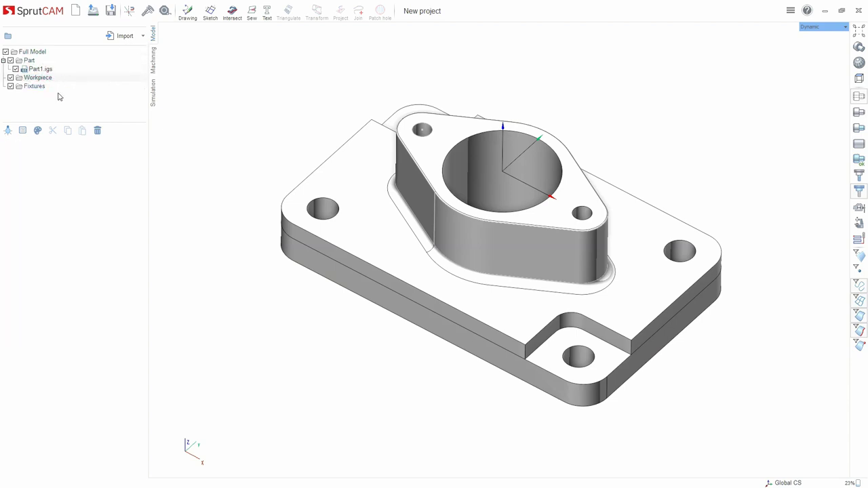
Show the empty Fixtures group and orbit the part toward a side view.
left_click(31, 86)
right_click_drag(329, 137, 329, 122)
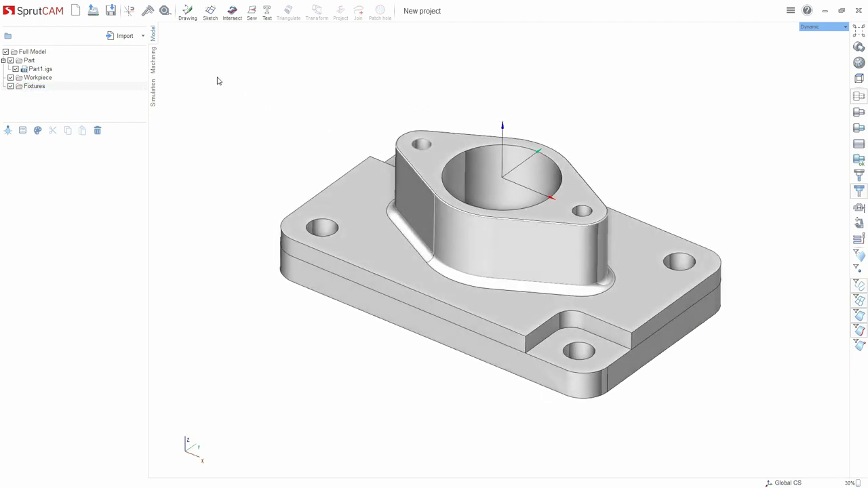
Switch to the Machining tab and zoom around the 6TBK-75 machine table.
left_click(155, 63)
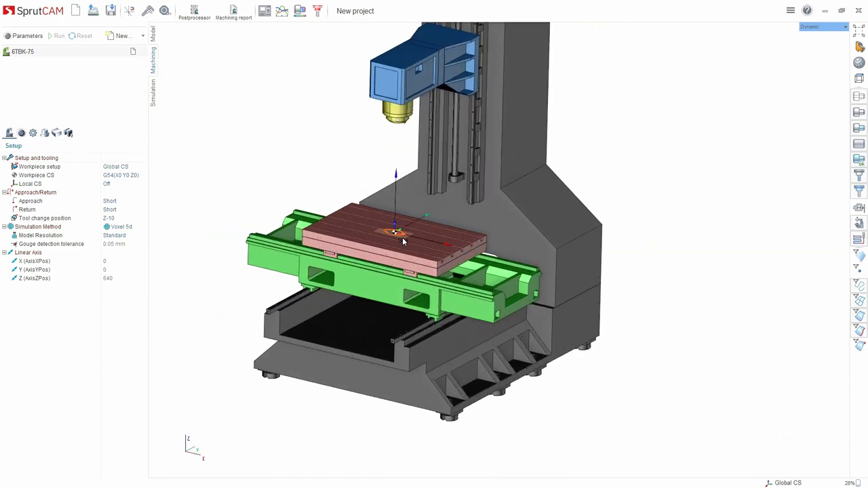
scroll(403, 241, "up", 5)
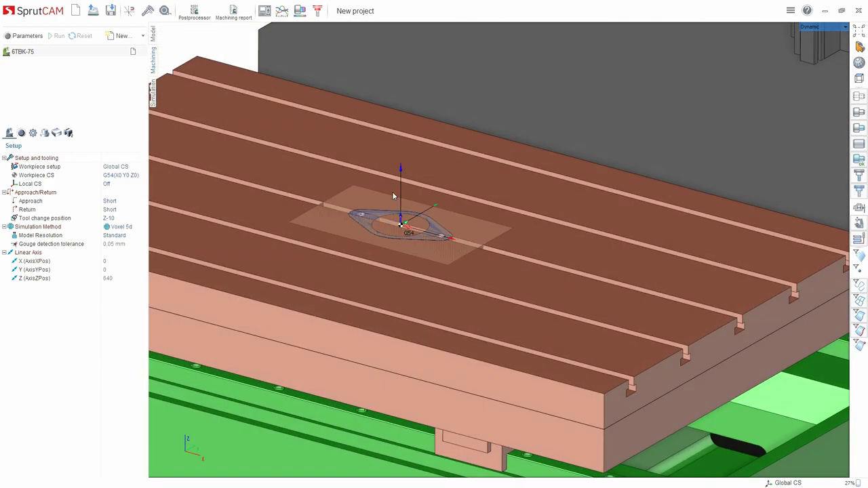
scroll(378, 202, "down", 4)
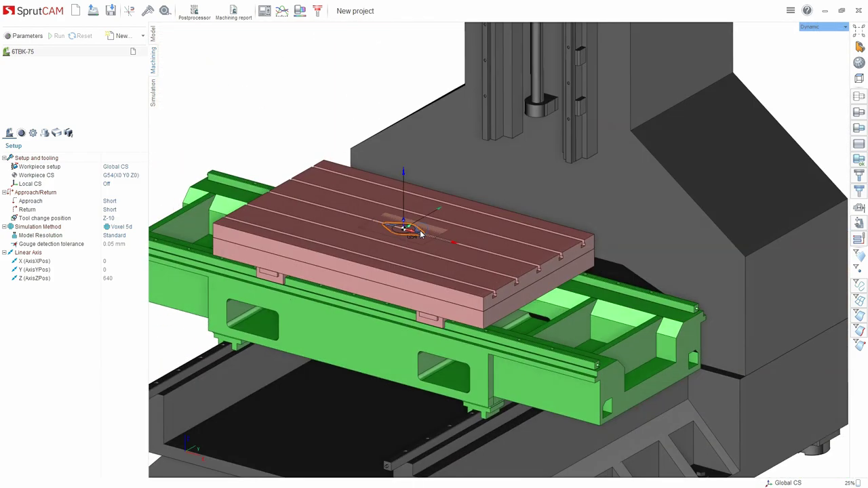
scroll(414, 234, "up", 3)
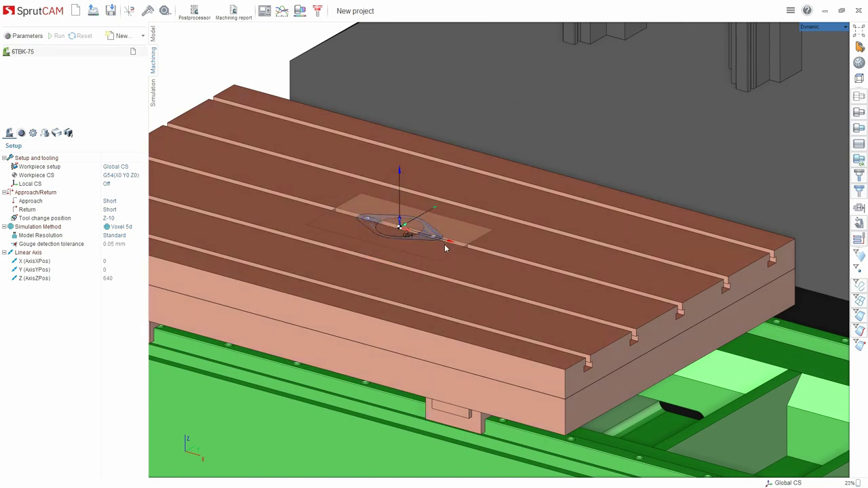
scroll(417, 214, "down", 3)
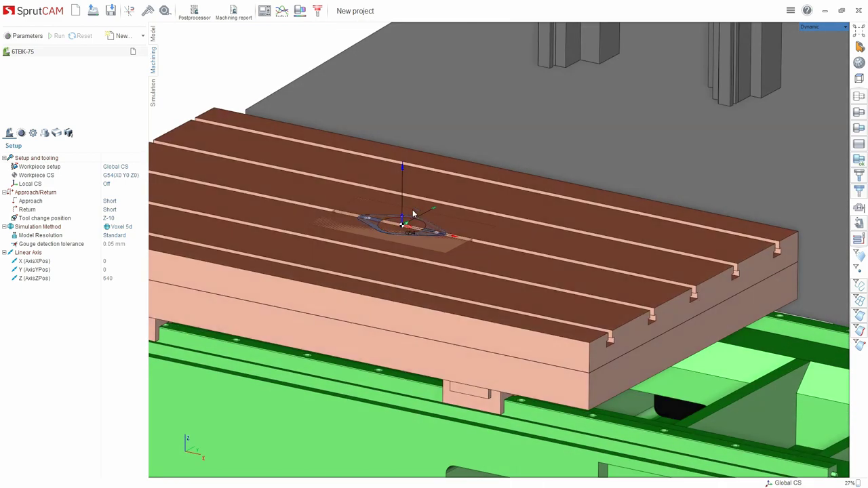
scroll(407, 209, "up", 3)
scroll(431, 205, "up", 2)
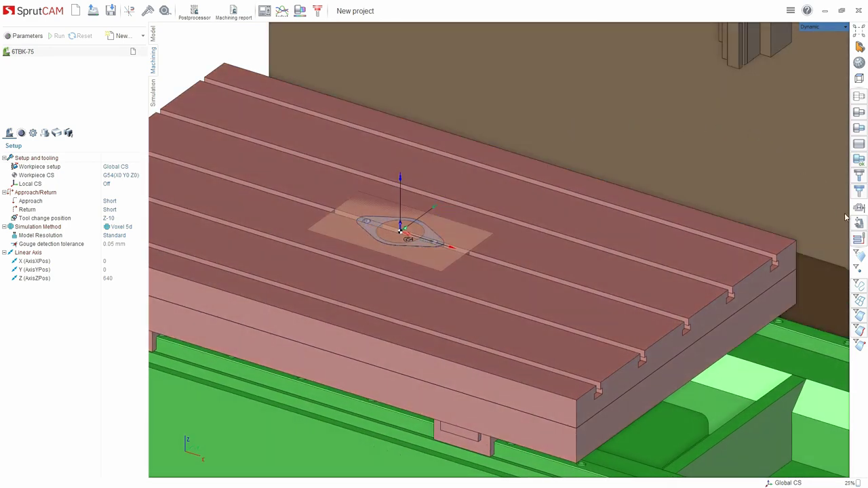
Hide the machine so only the part and its stock box remain, viewed from the front.
left_click(859, 224)
right_click_drag(577, 254, 388, 264)
scroll(388, 264, "up", 2)
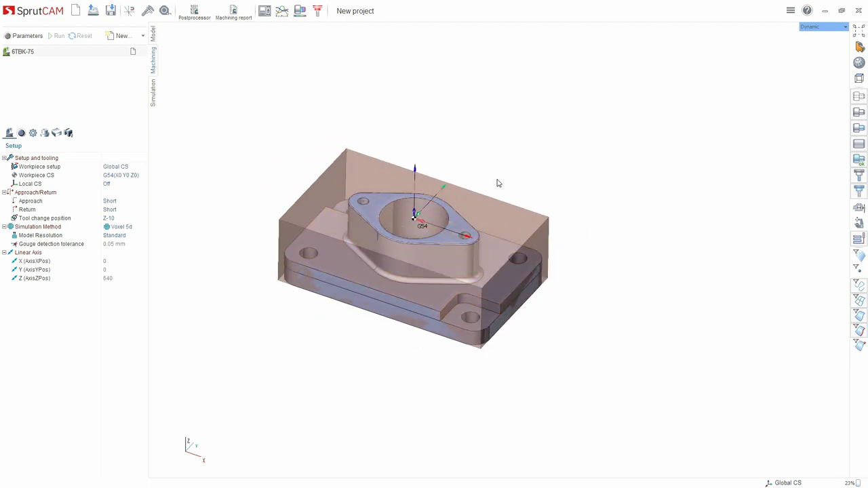
Open the Workpiece dialog showing a Box around the part with 0 stock on every side.
right_click_drag(495, 181, 422, 346)
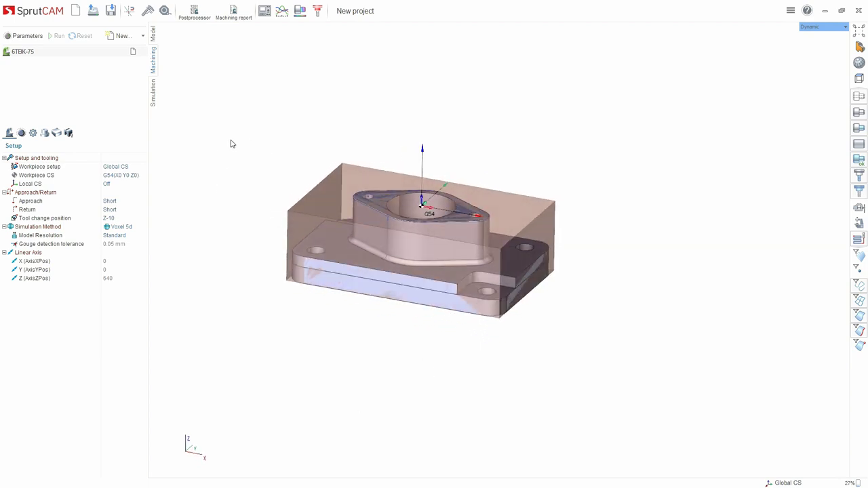
left_click(153, 35)
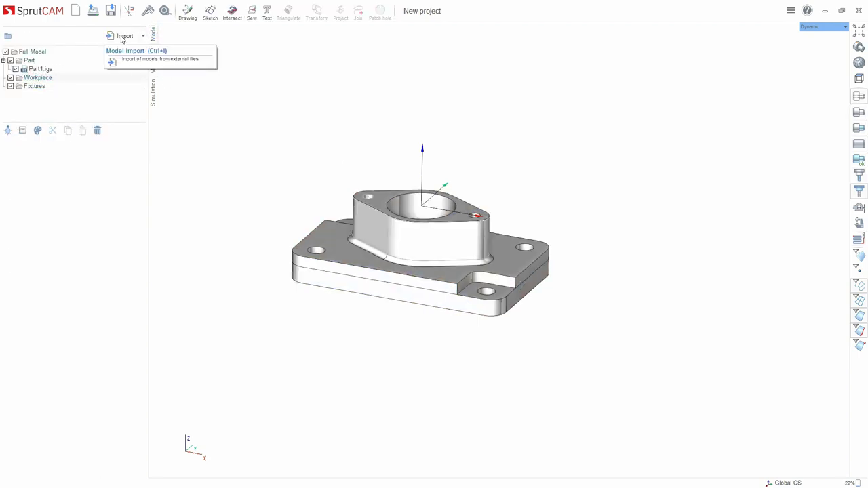
left_click(154, 55)
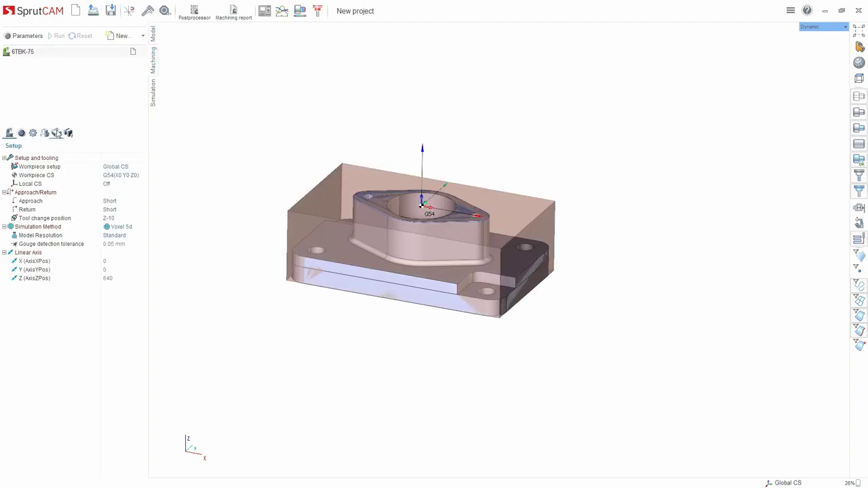
left_click(56, 133)
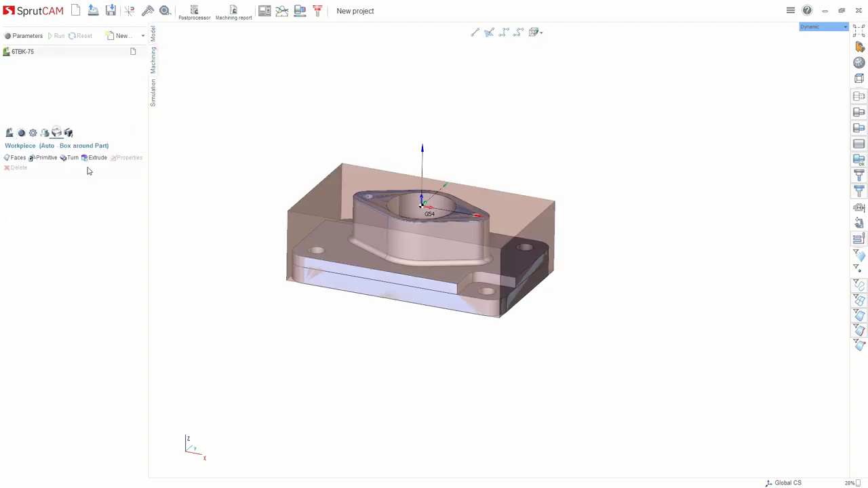
left_click(41, 158)
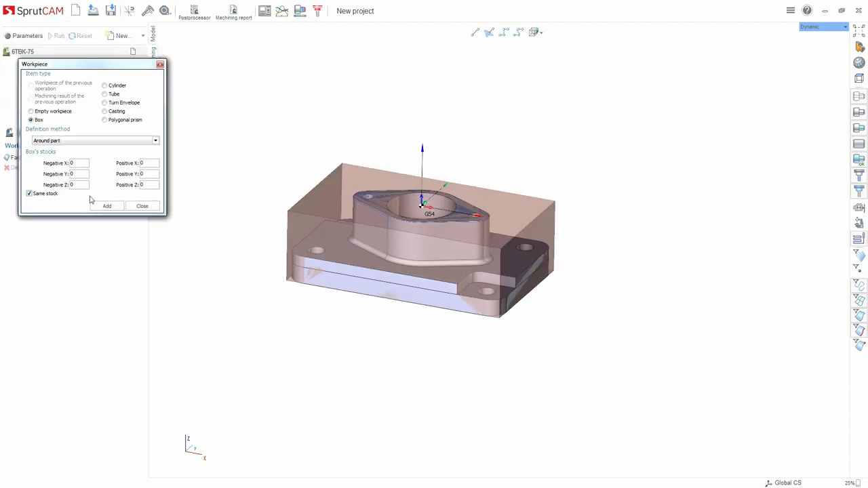
Close the Workpiece dialog, open Setup parameters, and show the full 6TBK-75 machine with the part.
left_click(160, 65)
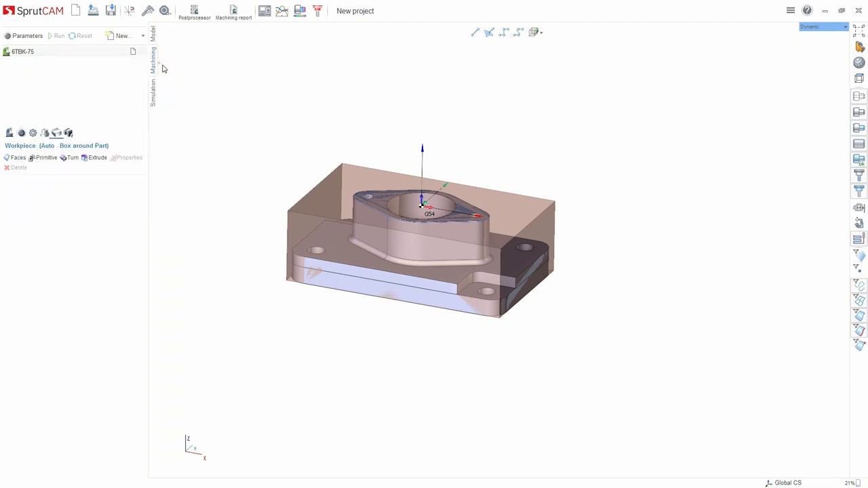
left_click(10, 132)
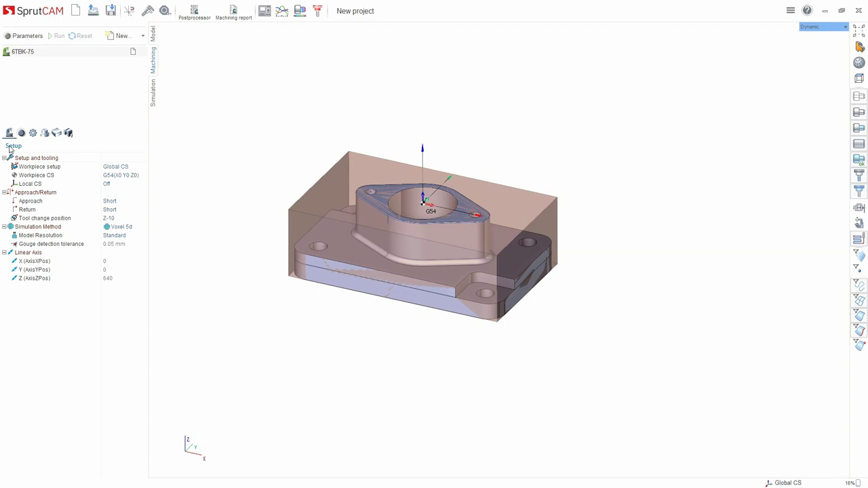
left_click(853, 220)
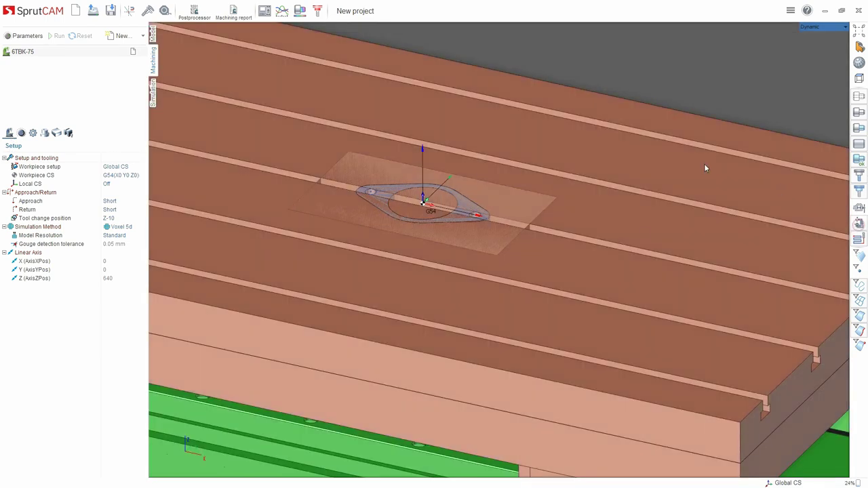
scroll(475, 217, "down", 5)
scroll(533, 232, "up", 4)
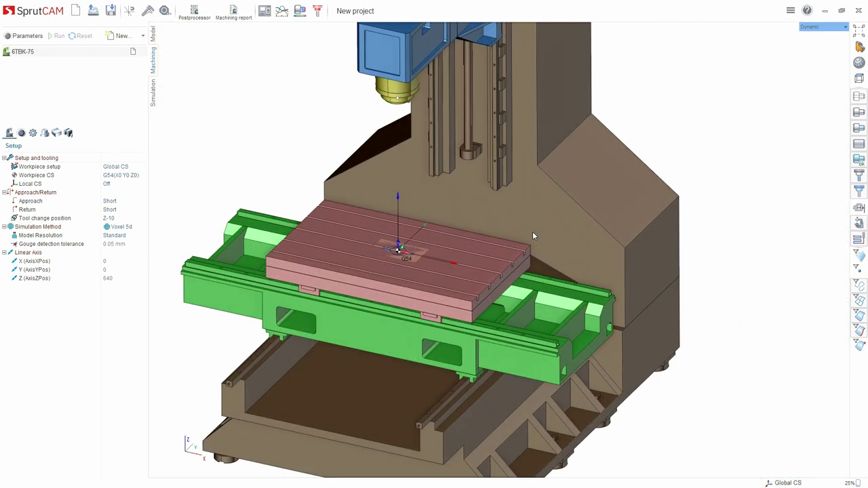
scroll(532, 231, "down", 1)
scroll(407, 227, "up", 1)
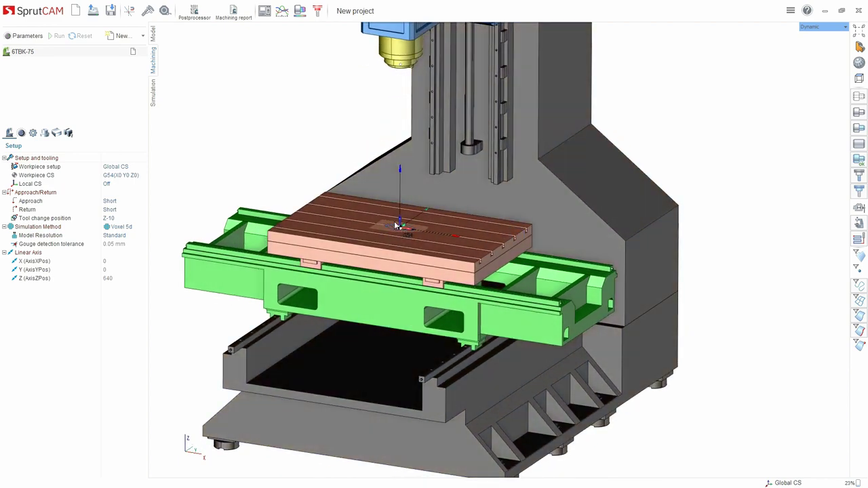
scroll(405, 219, "down", 1)
scroll(406, 219, "up", 2)
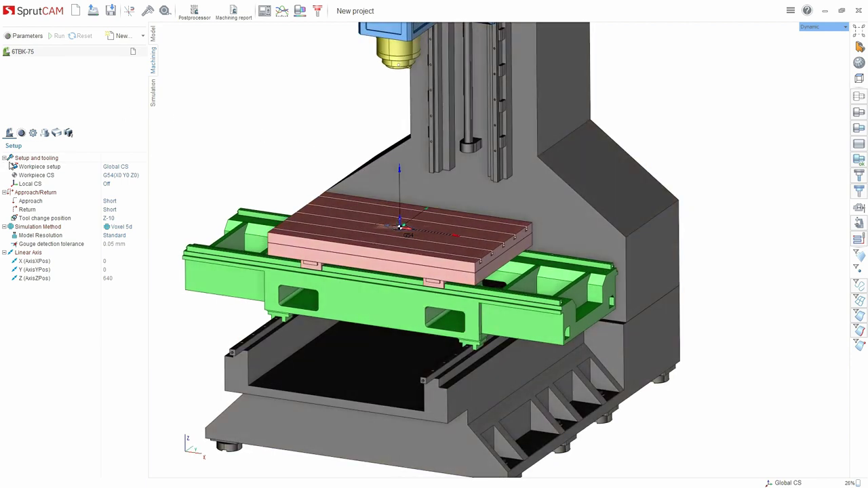
Set the workpiece setup Translation Z to 100, giving Global CS+(Z100).
left_click(31, 170)
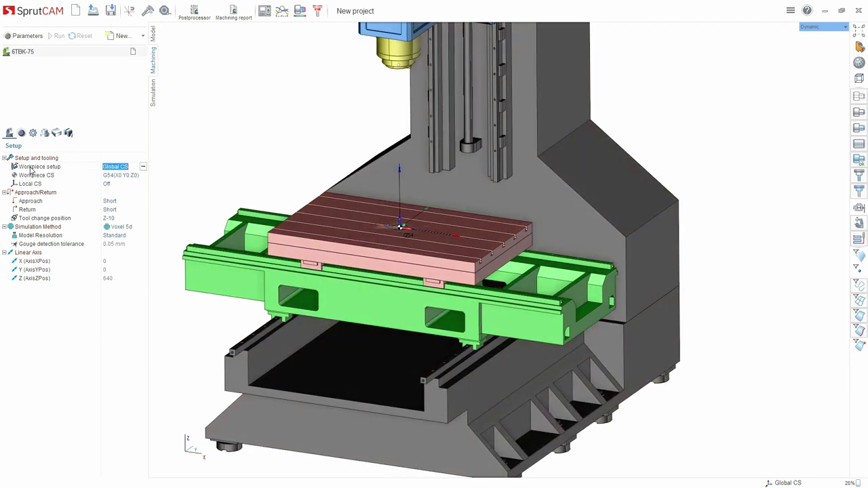
left_click(142, 167)
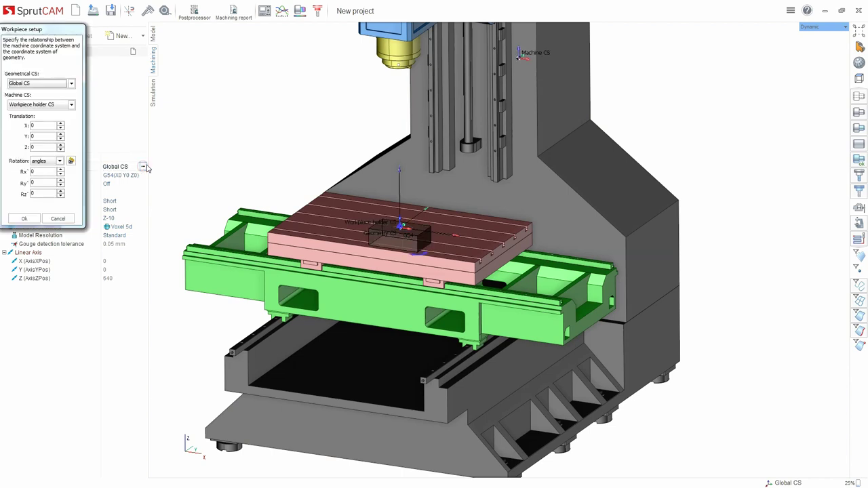
double_click(43, 148)
type("14")
key("Return")
scroll(43, 149, "up", 20)
scroll(46, 147, "up", 20)
scroll(45, 147, "up", 14)
scroll(46, 146, "up", 2)
type("100")
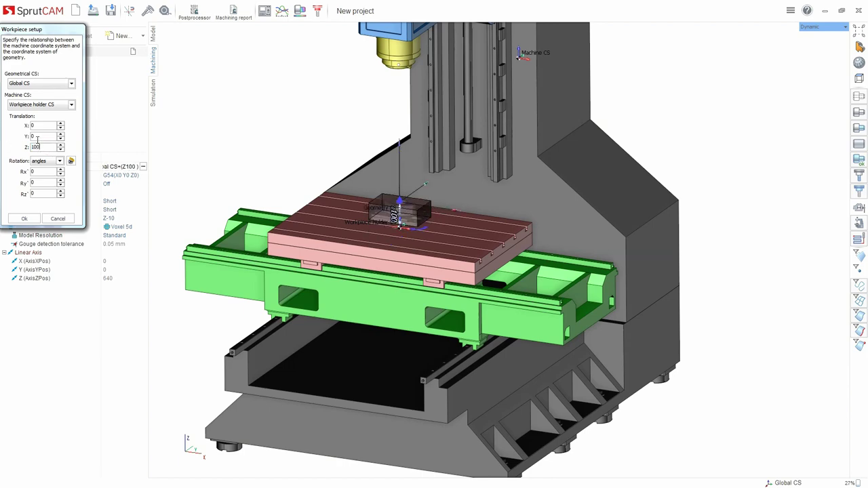
left_click(24, 219)
mouse_move(380, 224)
middle_mouse_down()
mouse_move(458, 162)
mouse_move(399, 193)
mouse_move(406, 178)
mouse_move(397, 159)
mouse_move(428, 148)
middle_mouse_up()
scroll(399, 192, "down", 3)
scroll(387, 204, "up", 4)
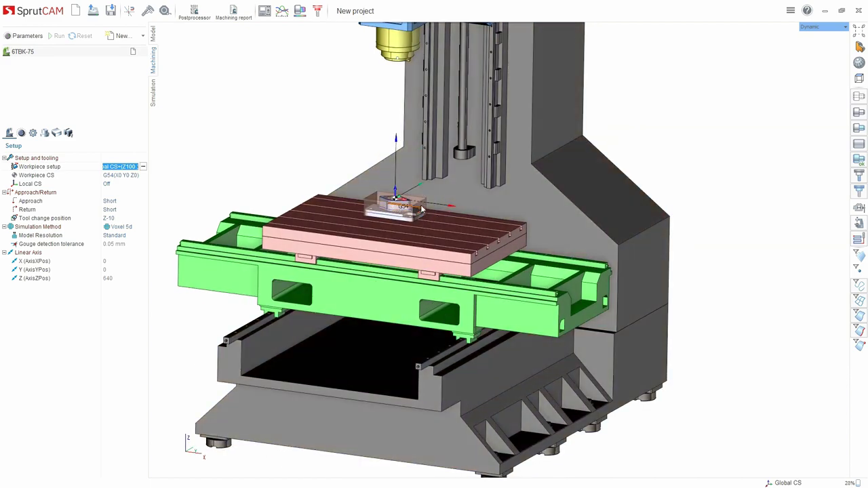
scroll(411, 205, "up", 3)
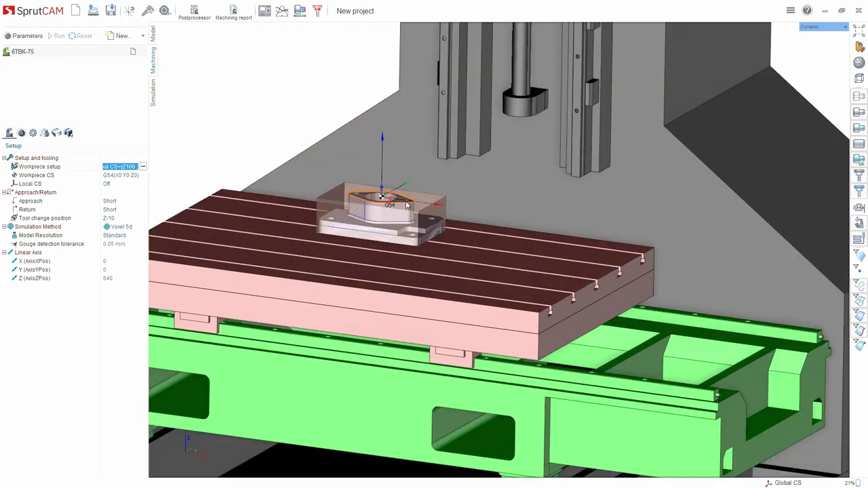
scroll(407, 205, "up", 2)
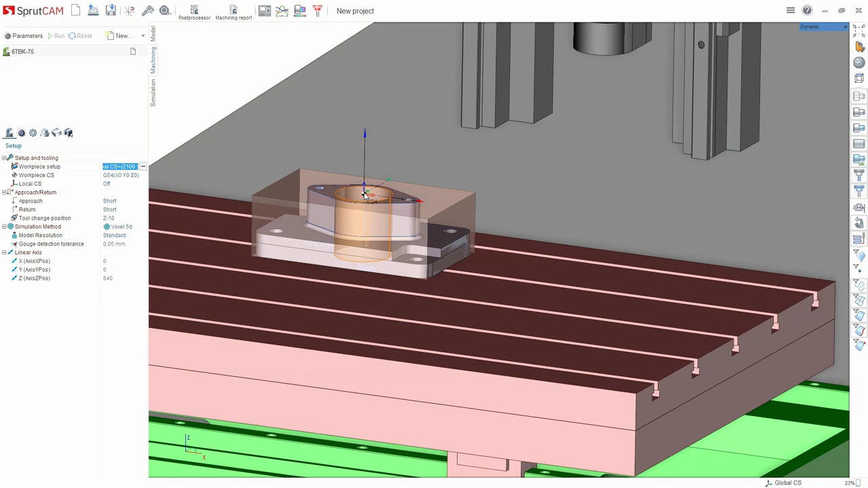
scroll(384, 201, "down", 3)
scroll(388, 197, "up", 2)
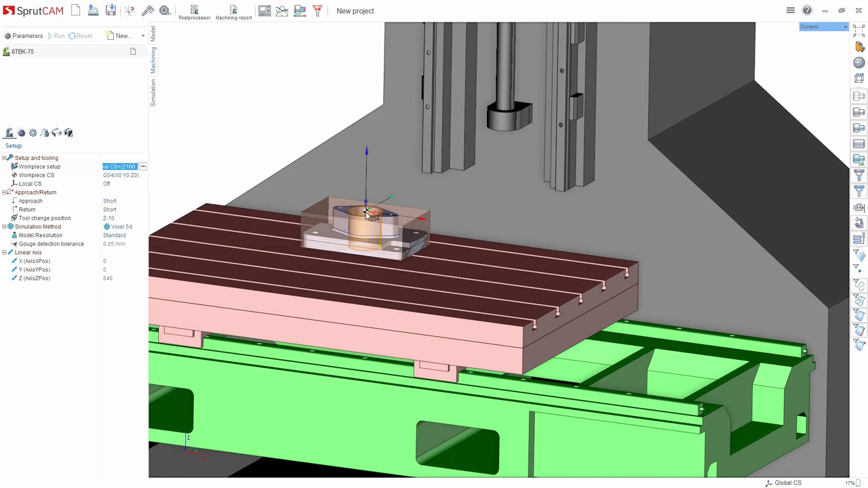
scroll(366, 213, "down", 4)
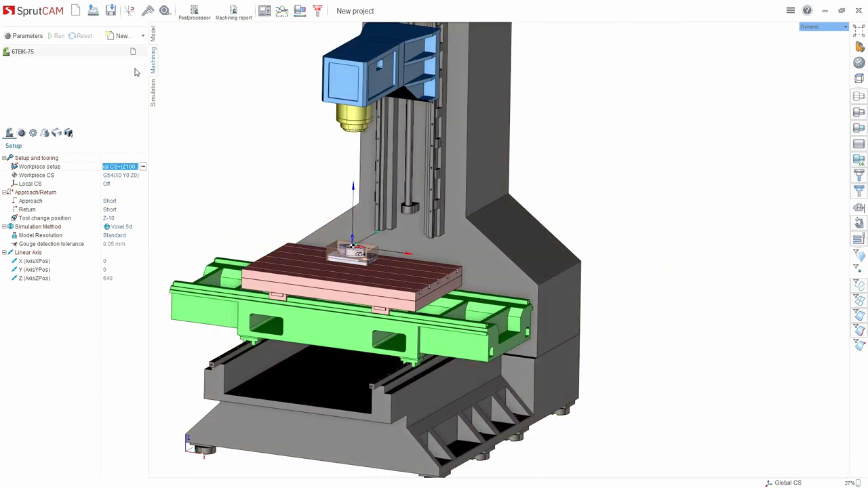
Create a Roughing waterline operation from the New operation dialog.
left_click(122, 37)
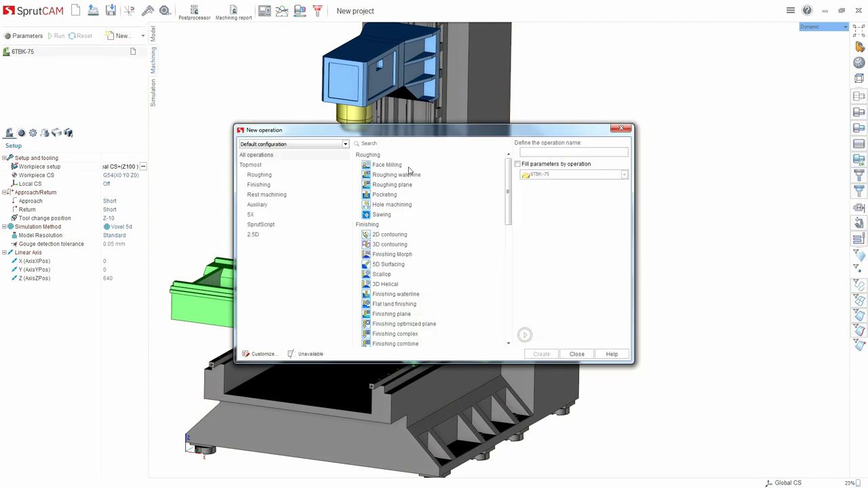
left_click(402, 174)
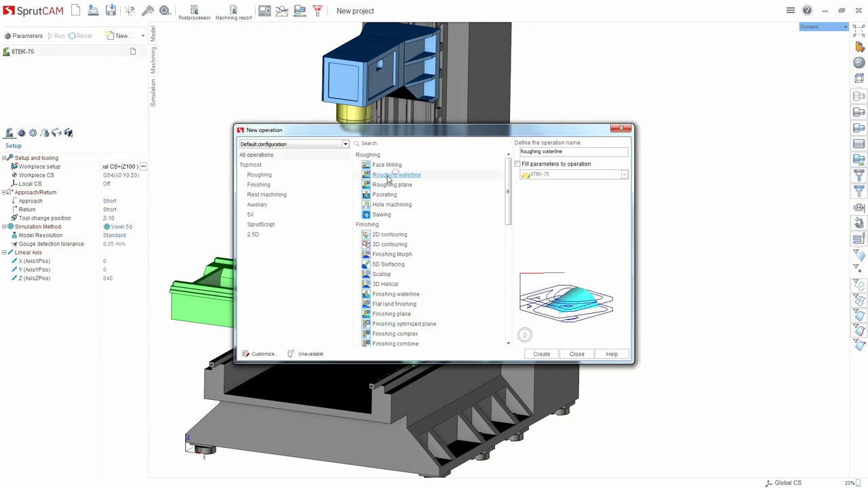
left_click(542, 354)
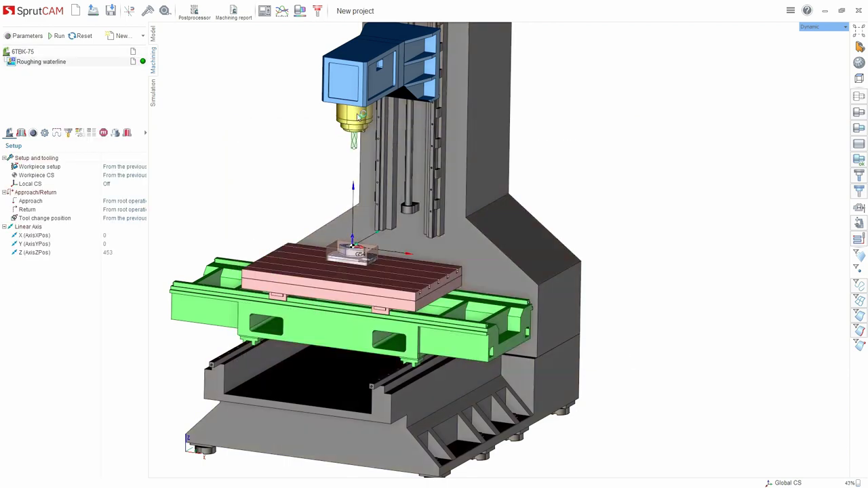
scroll(353, 142, "up", 3)
scroll(353, 142, "down", 3)
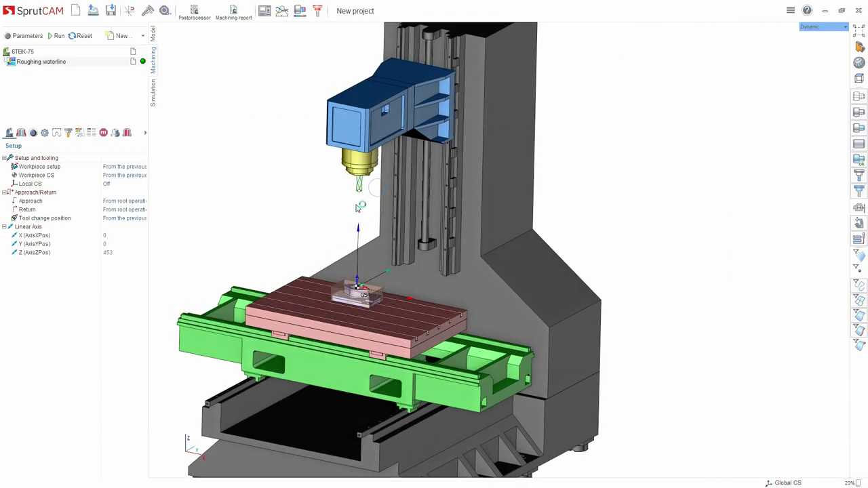
Calculate the Roughing waterline toolpath and view it from the front of the part.
left_click(59, 36)
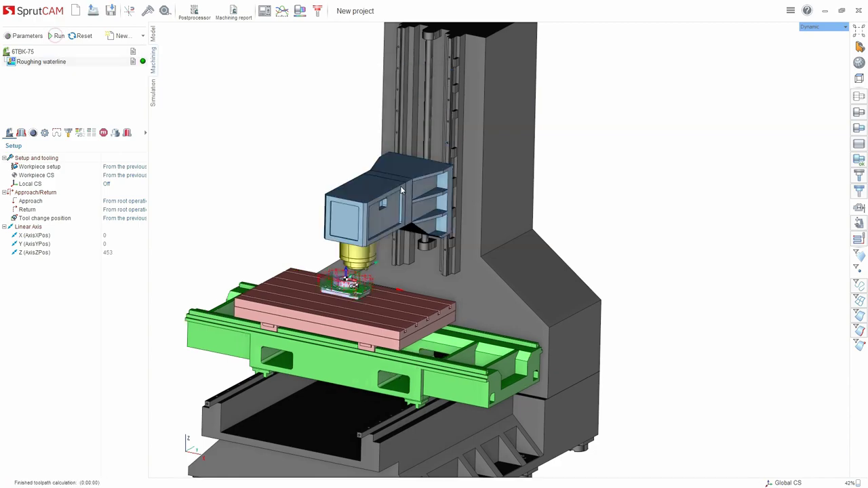
scroll(369, 285, "up", 5)
right_click_drag(370, 285, 319, 279)
scroll(304, 304, "up", 3)
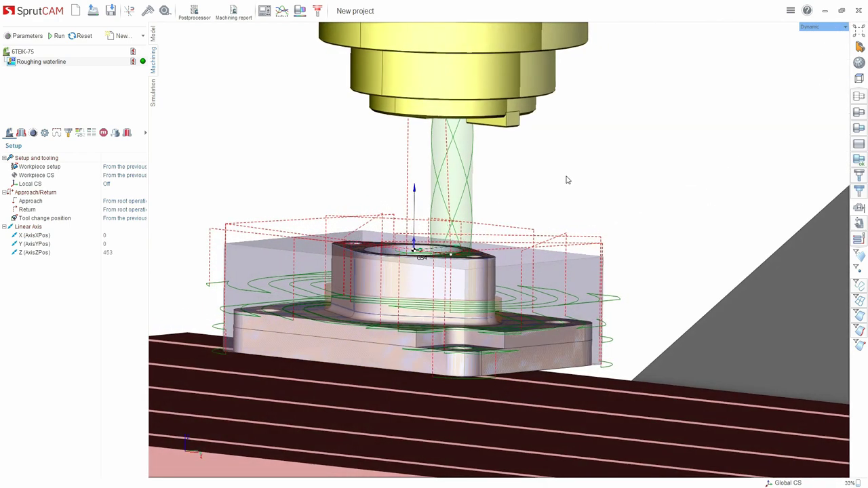
Thicken the toolpath display lines to width 2.
left_click(858, 241)
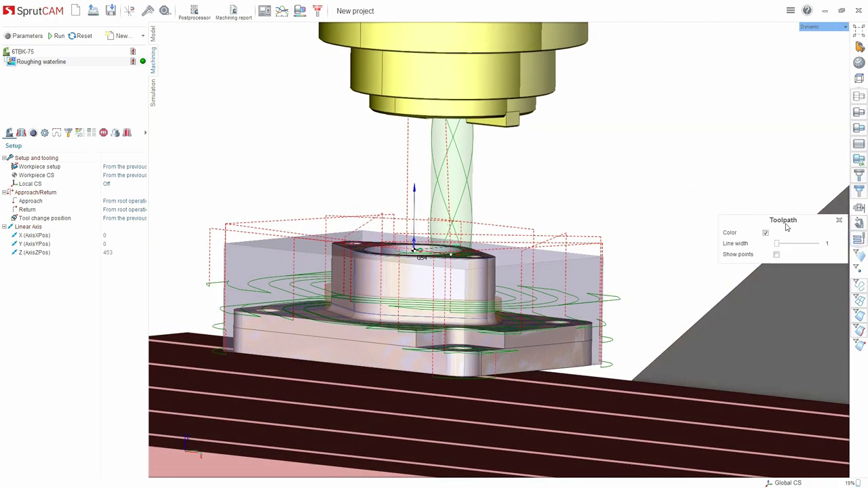
left_click_drag(779, 247, 782, 248)
left_click(839, 219)
Orbit the toolpath from top-down and low angles around the part on the table.
right_click_drag(834, 224, 439, 189)
scroll(440, 189, "down", 5)
scroll(404, 232, "up", 4)
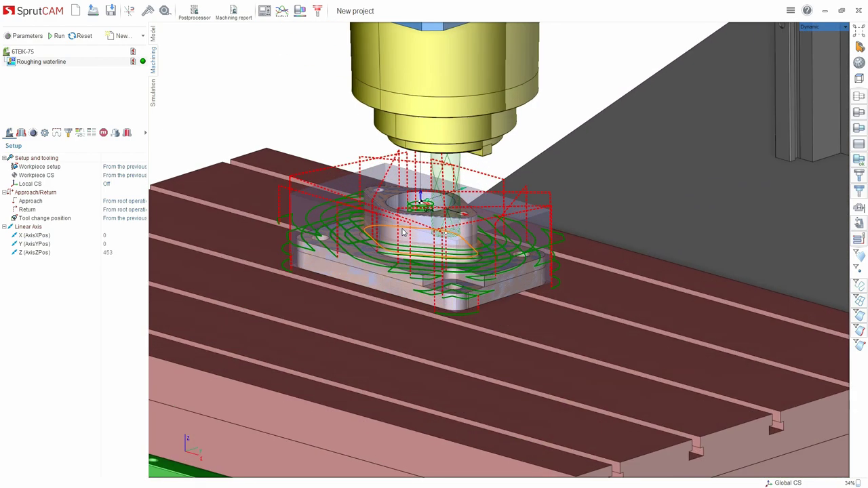
scroll(402, 233, "up", 2)
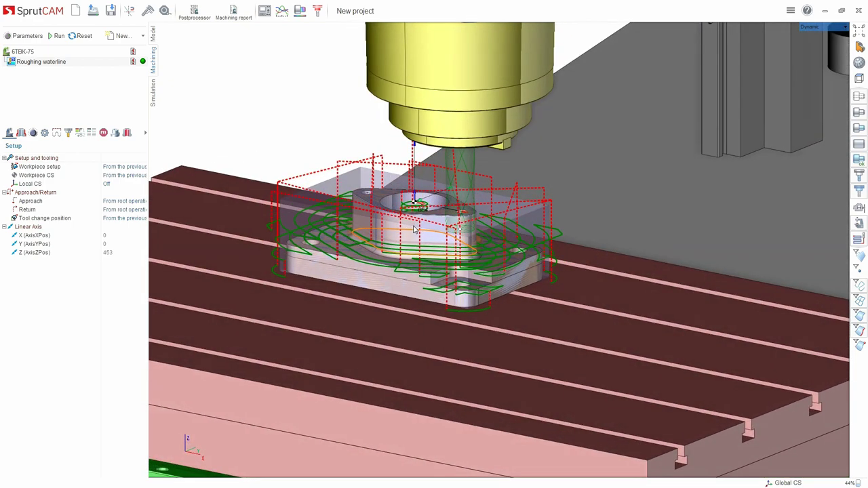
right_click_drag(415, 230, 373, 150)
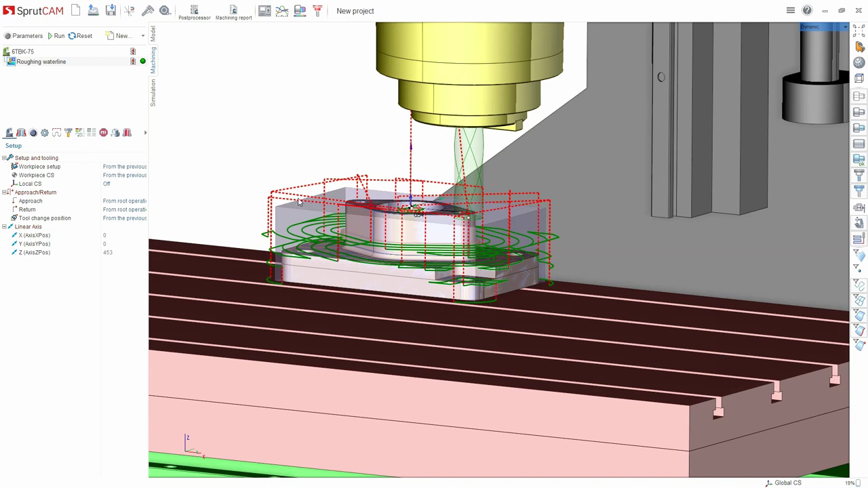
right_click_drag(359, 189, 473, 163)
scroll(415, 189, "down", 3)
scroll(473, 163, "up", 3)
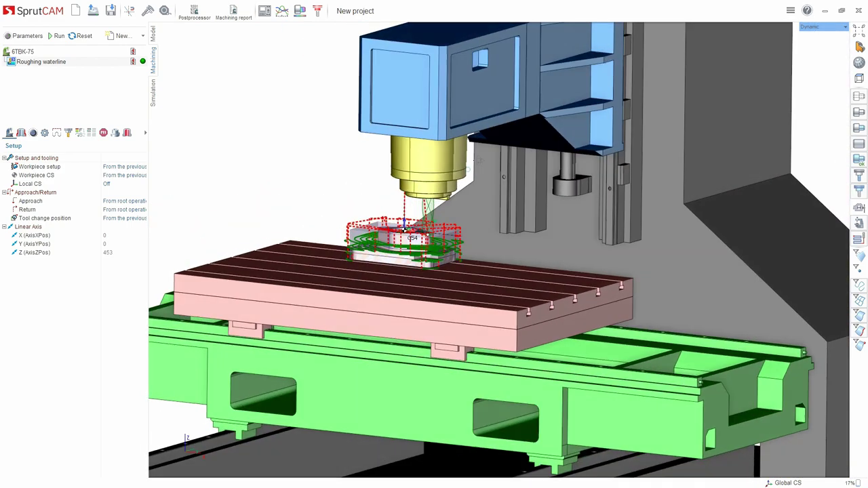
right_click_drag(473, 163, 469, 169)
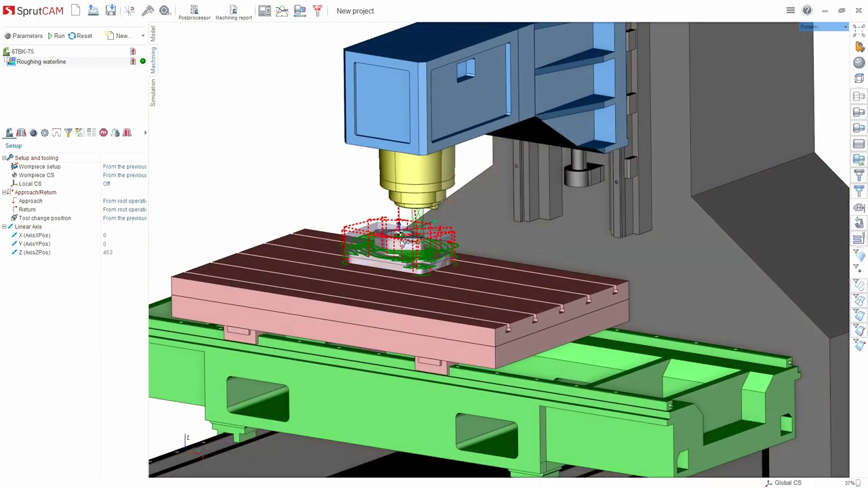
scroll(400, 248, "up", 5)
Check the front and isometric views, then switch to the Simulation tab.
key("ctrl+1")
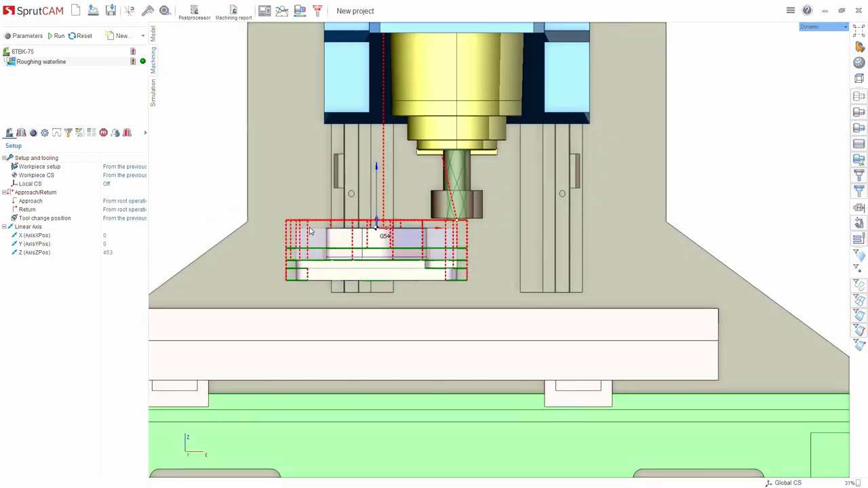
key("ctrl+0")
scroll(378, 238, "up", 2)
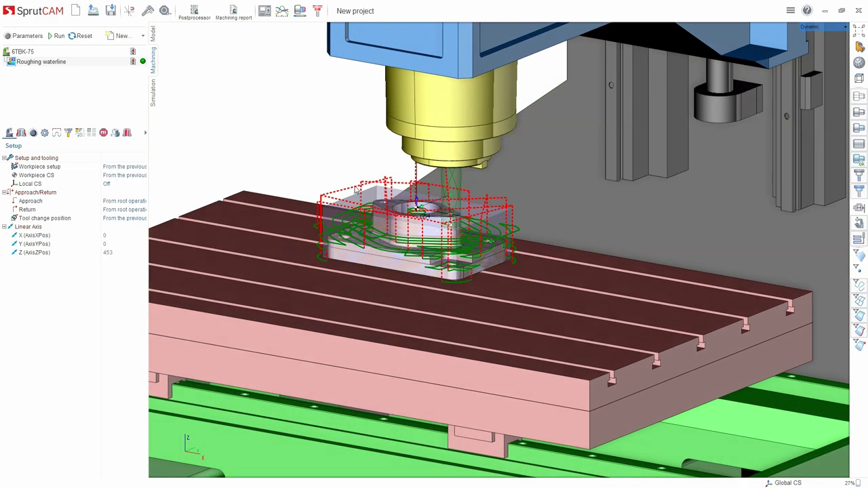
right_click_drag(372, 197, 373, 179)
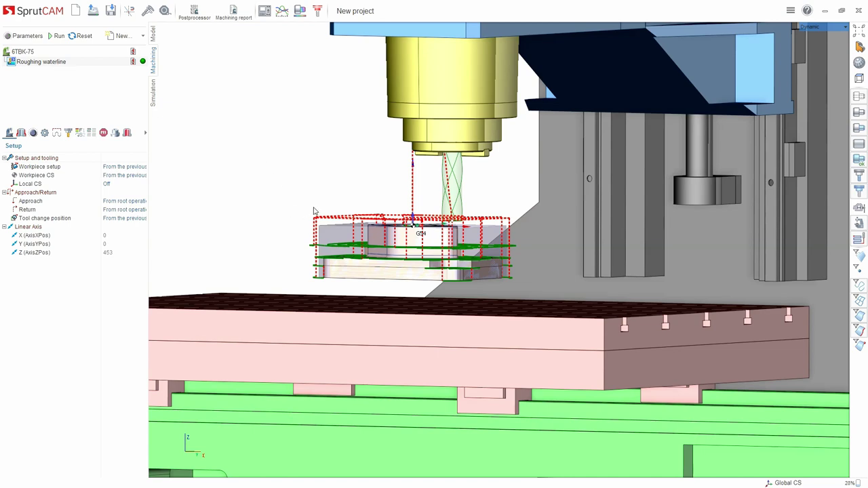
mouse_move(312, 185)
right_mouse_down()
mouse_move(330, 169)
mouse_move(300, 180)
right_mouse_up()
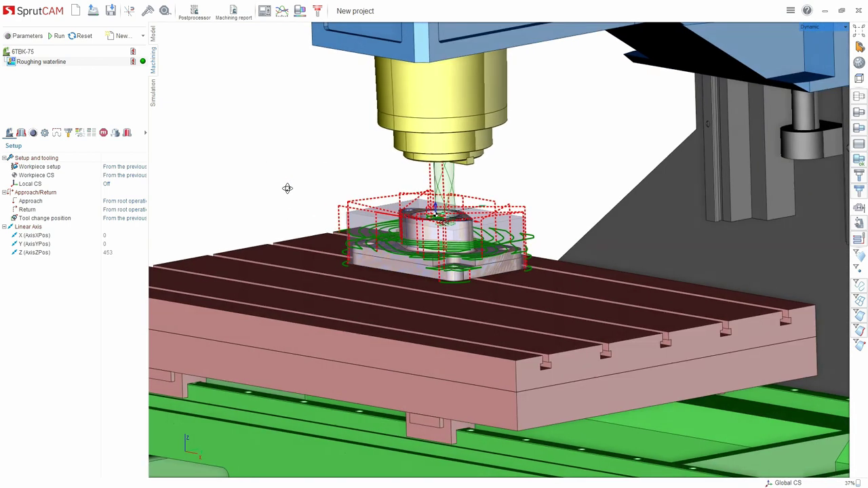
mouse_move(287, 188)
middle_mouse_down()
mouse_move(305, 178)
mouse_move(302, 189)
middle_mouse_up()
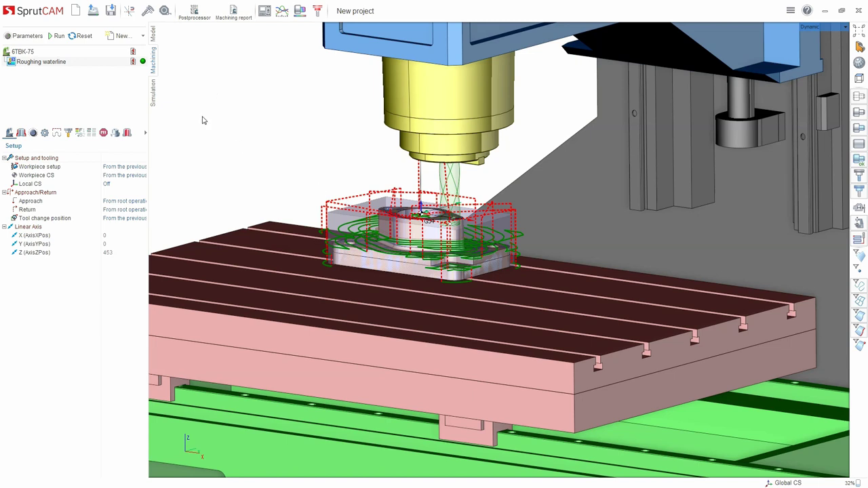
left_click(153, 93)
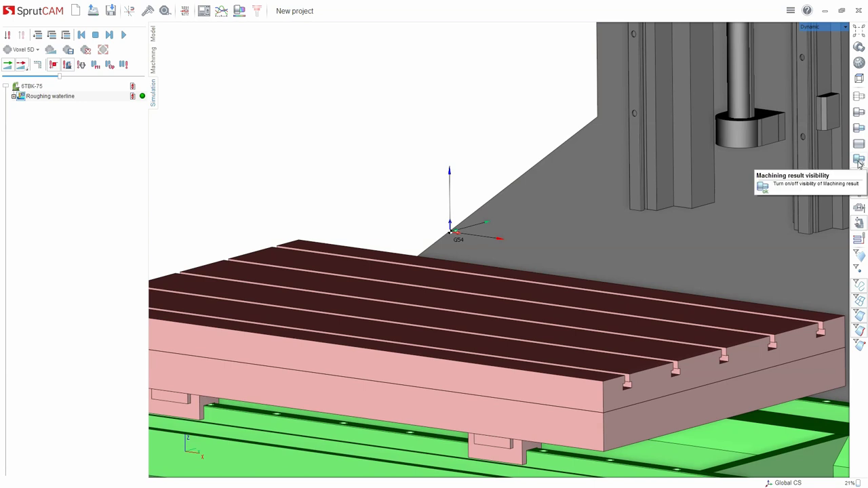
Show the stock block on the table, adjust playback speed, and keep Voxel 5D render mode.
left_click(859, 160)
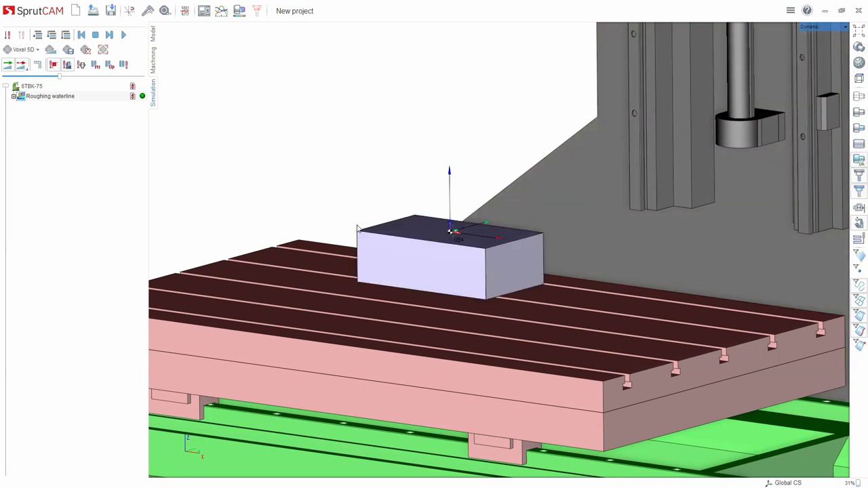
scroll(349, 290, "down", 5)
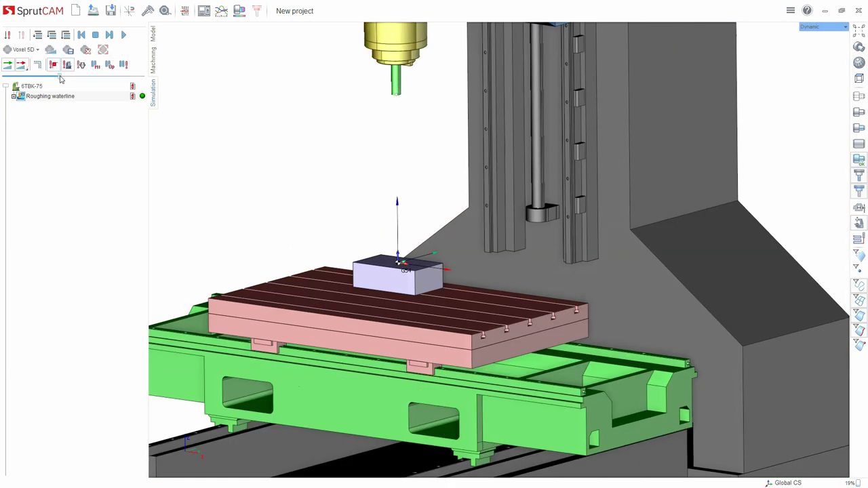
left_click_drag(39, 81, 31, 82)
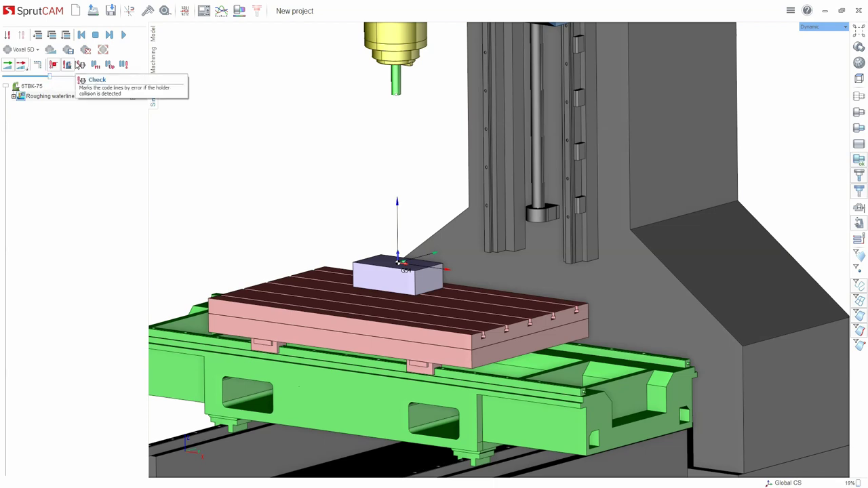
left_click(38, 51)
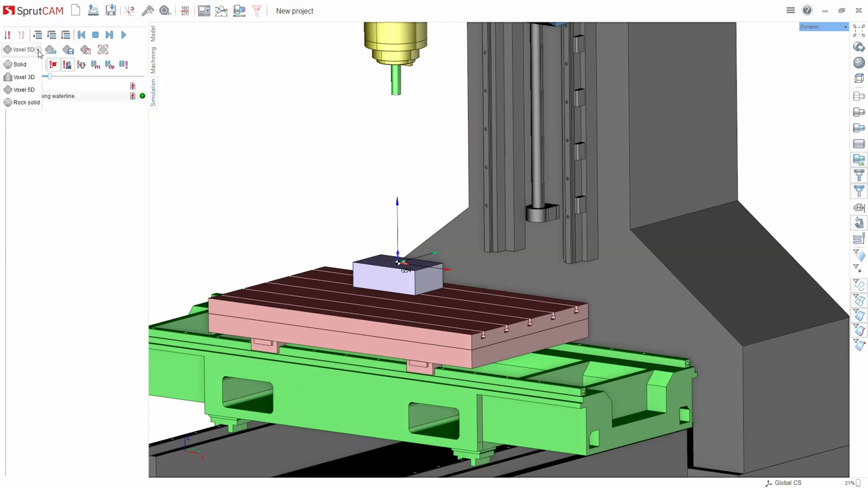
left_click(26, 91)
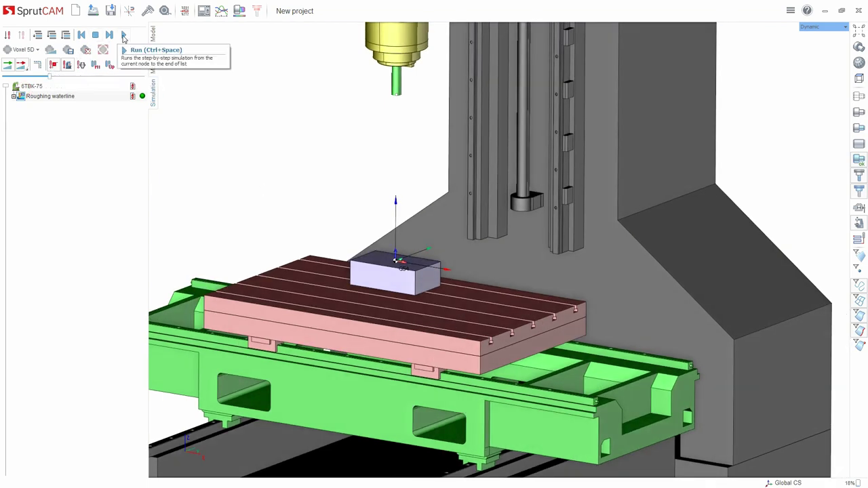
Run the Roughing waterline simulation at a higher speed, watching the cutting from a lower, closer view.
left_click(123, 36)
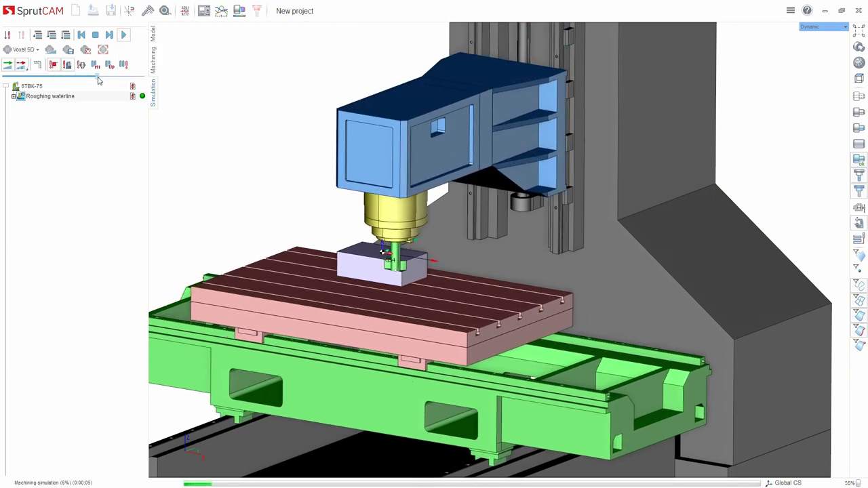
left_click_drag(112, 75, 90, 75)
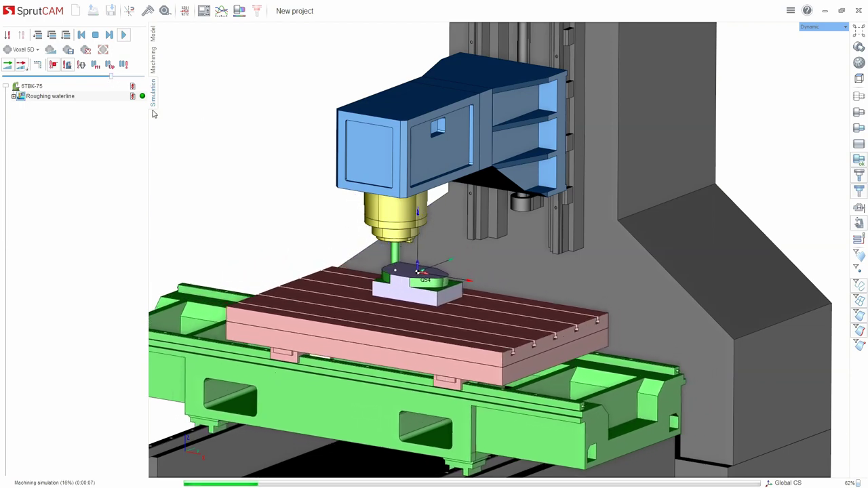
scroll(359, 270, "up", 2)
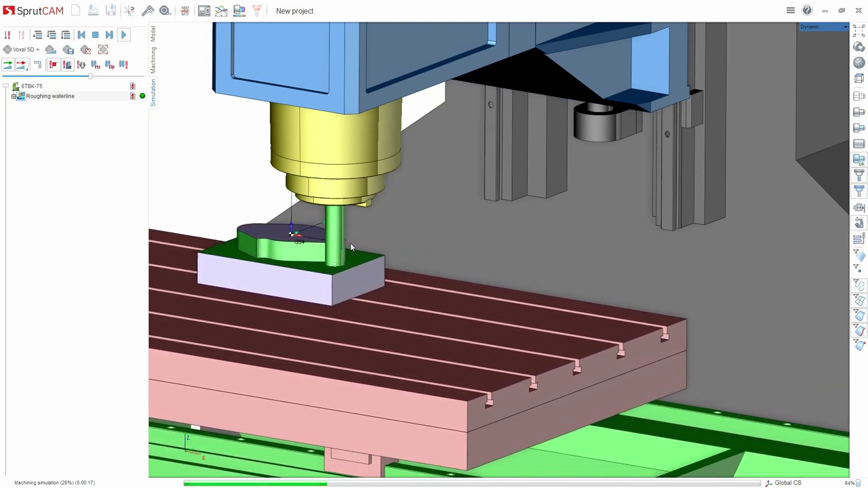
scroll(355, 258, "up", 3)
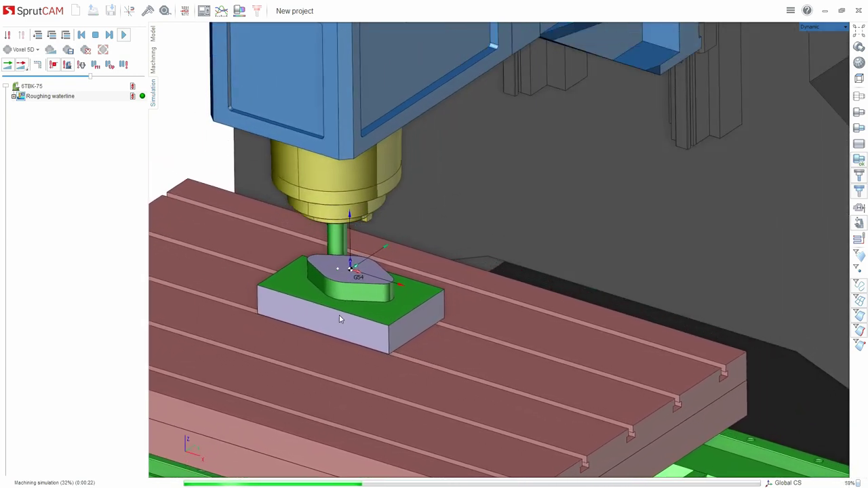
middle_click_drag(266, 135, 359, 260)
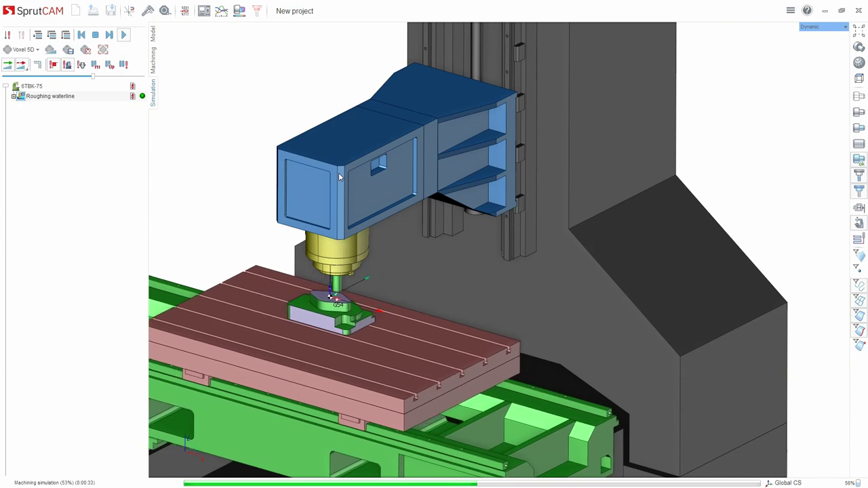
middle_click_drag(407, 261, 489, 102)
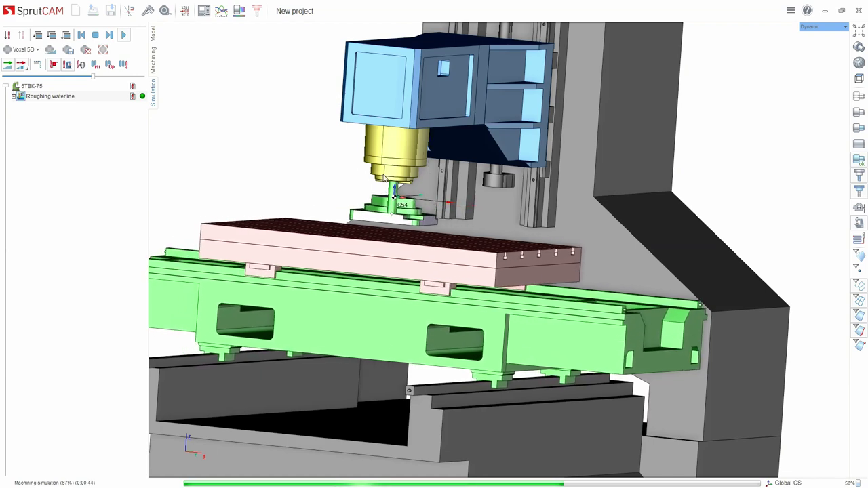
scroll(415, 186, "down", 3)
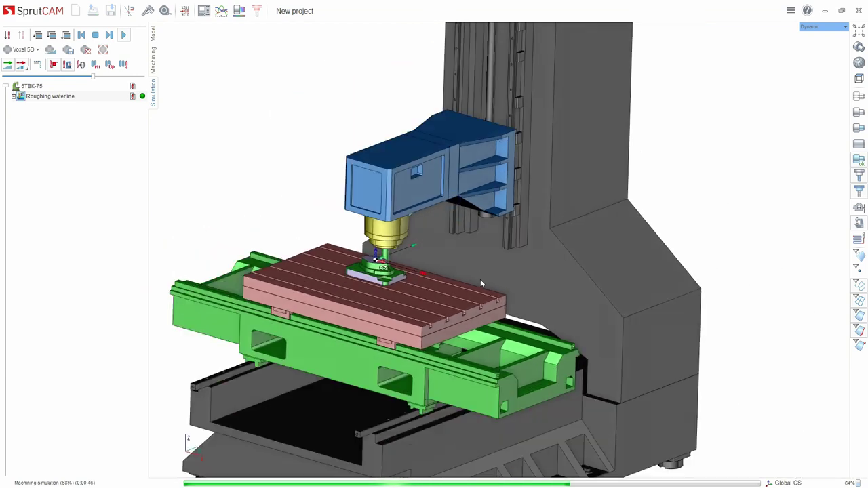
scroll(481, 280, "up", 4)
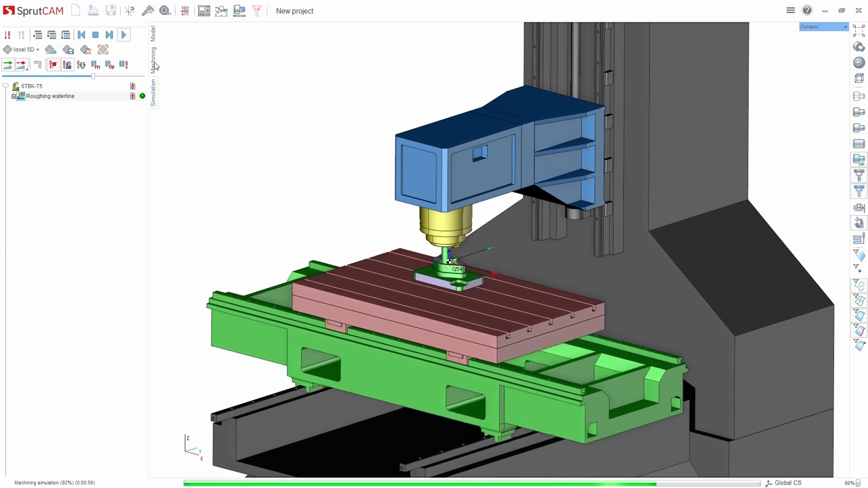
Jog the 6TBK-75 table along X, then lower the spindle head to Z -294.
scroll(407, 257, "down", 5)
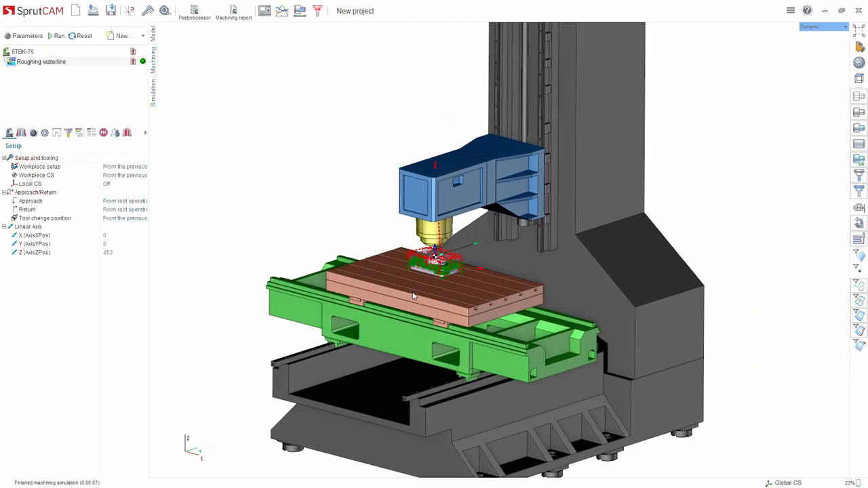
left_click_drag(434, 333, 403, 326)
right_click_drag(418, 325, 430, 335)
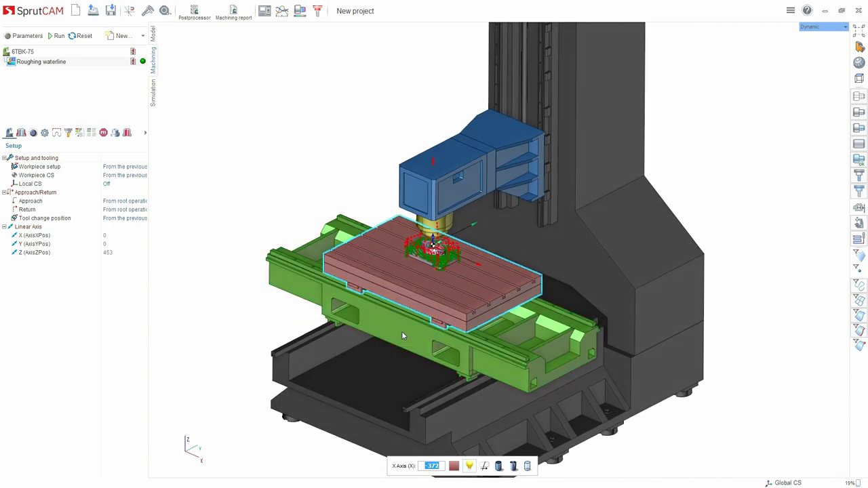
left_click_drag(468, 199, 484, 139)
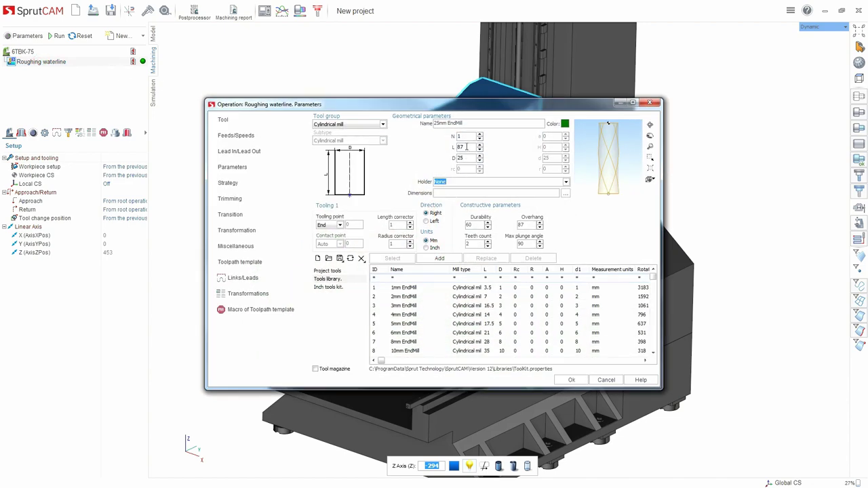
Fit the 25mm EndMill with the 392.272HMD-40 12 052 holder.
left_click(566, 184)
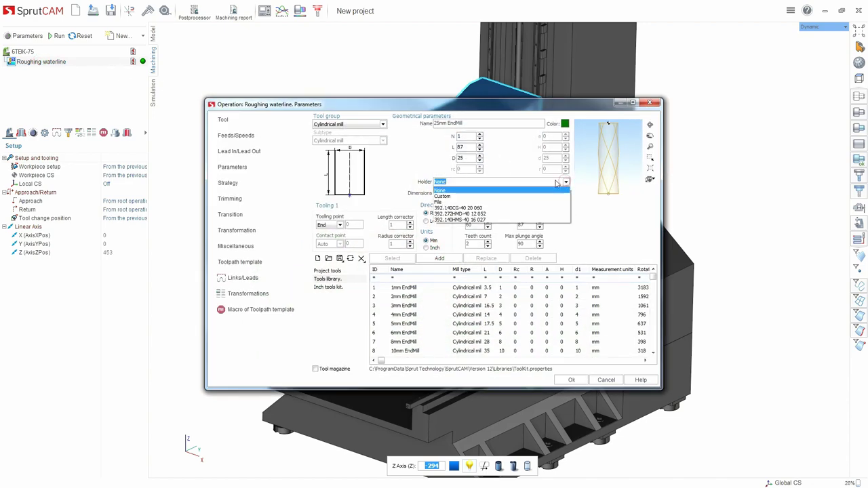
left_click(467, 216)
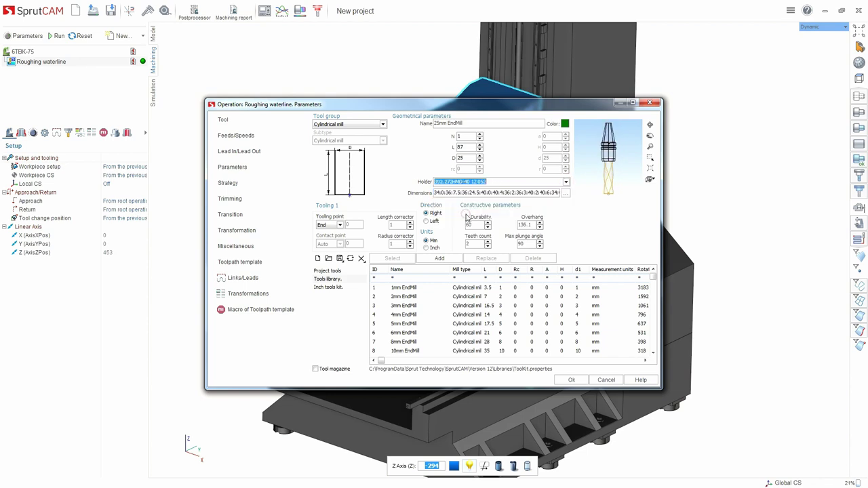
left_click(572, 379)
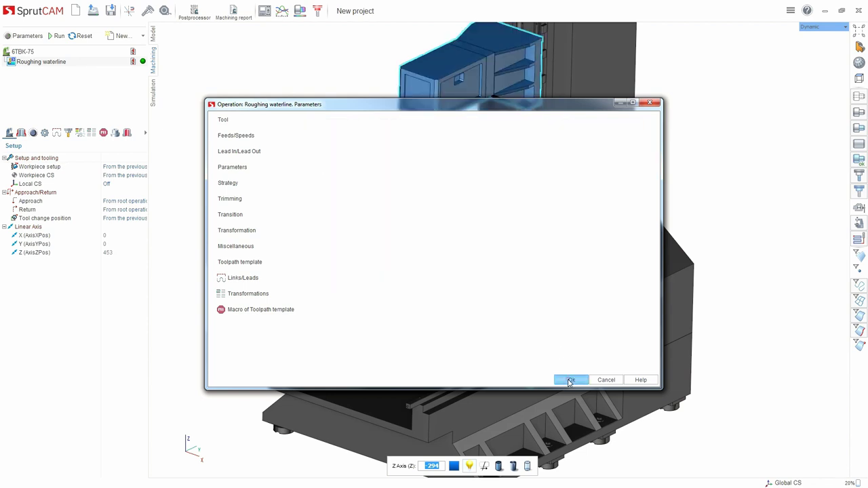
Lower the spindle head to Z -220 and view the workpiece from the front.
left_click_drag(444, 145, 444, 208)
right_click_drag(443, 205, 407, 177)
scroll(407, 176, "up", 3)
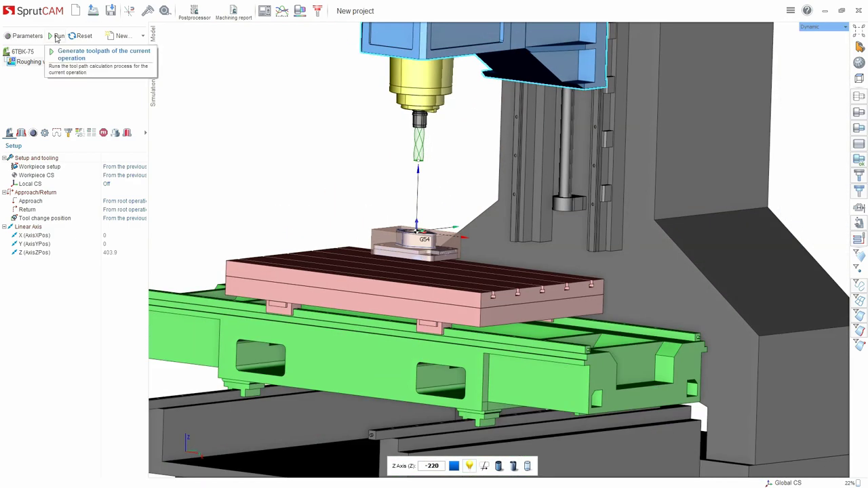
Recalculate the toolpath, then raise the 6TBK-75 workpiece setup to Z 120.
left_click(70, 36)
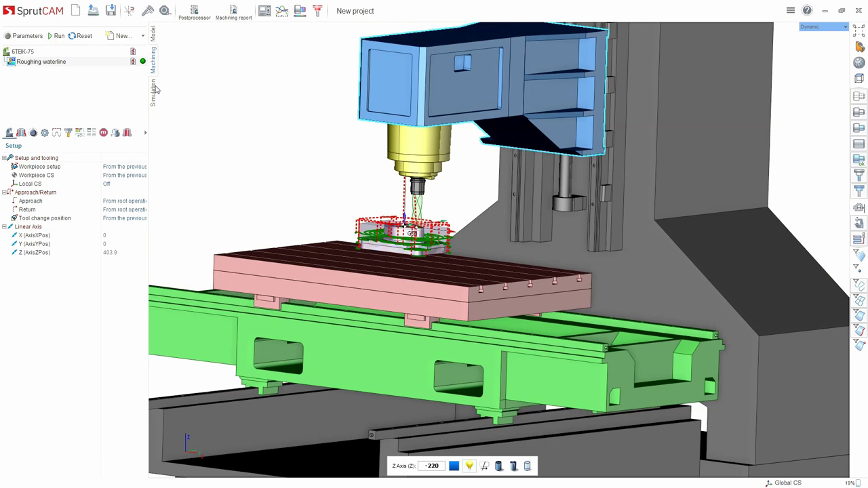
left_click(22, 51)
left_click(31, 169)
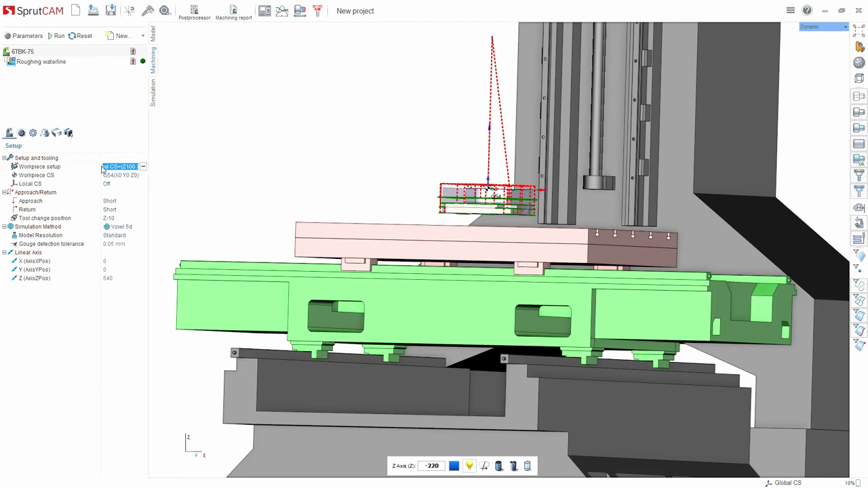
left_click(142, 166)
left_click_drag(44, 146, 1, 145)
type("120")
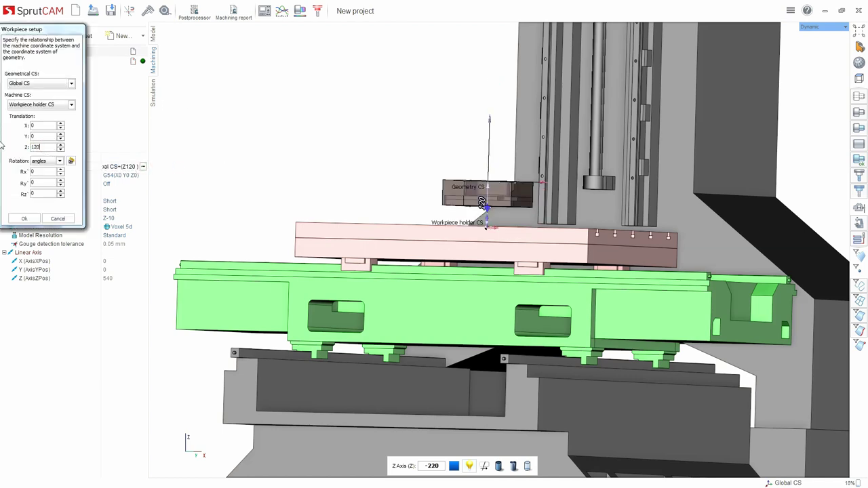
left_click(24, 218)
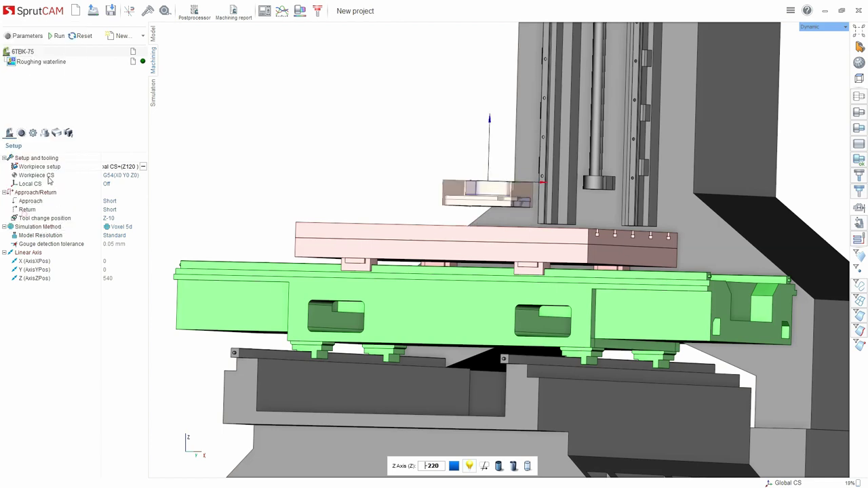
Recalculate for the raised workpiece and list its roughing levels in Simulation.
left_click(59, 35)
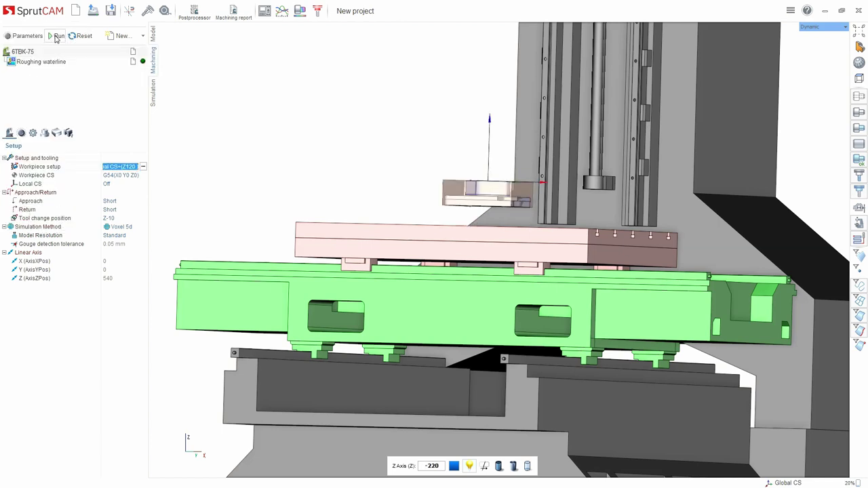
left_click(154, 91)
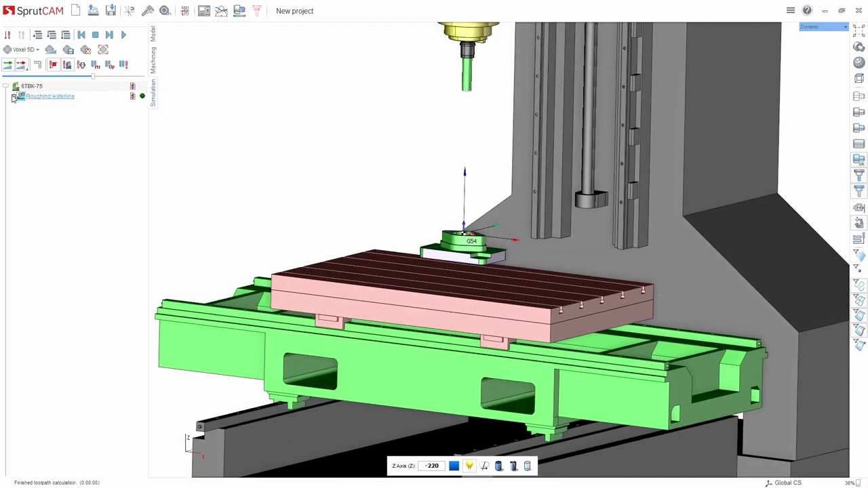
left_click(14, 97)
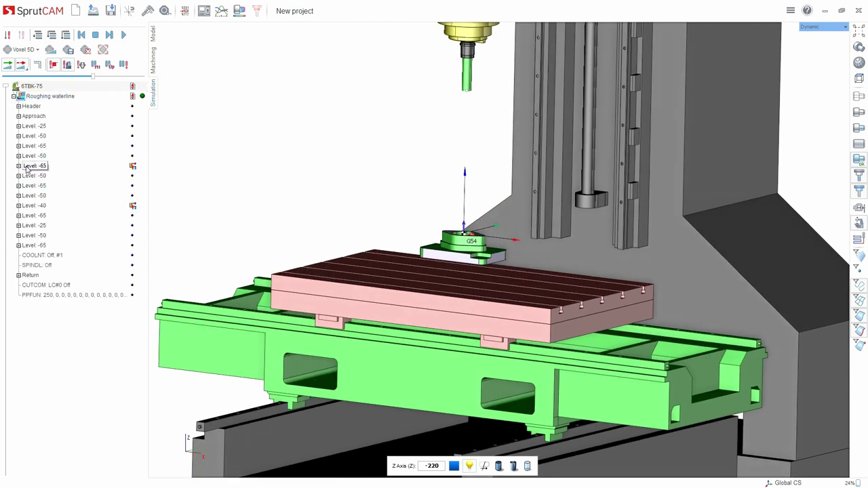
Collapse the Roughing waterline levels in the Simulation tree, zoom in, and go back to Machining.
left_click(14, 96)
left_click(154, 60)
left_click(154, 95)
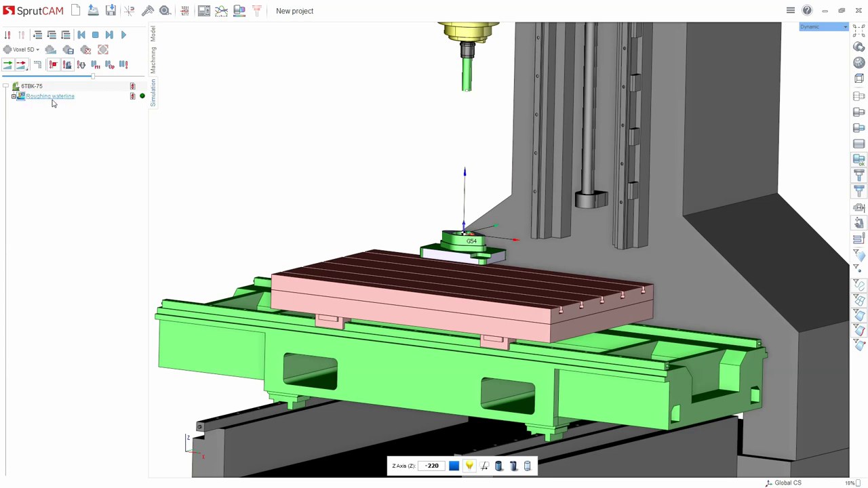
mouse_move(49, 101)
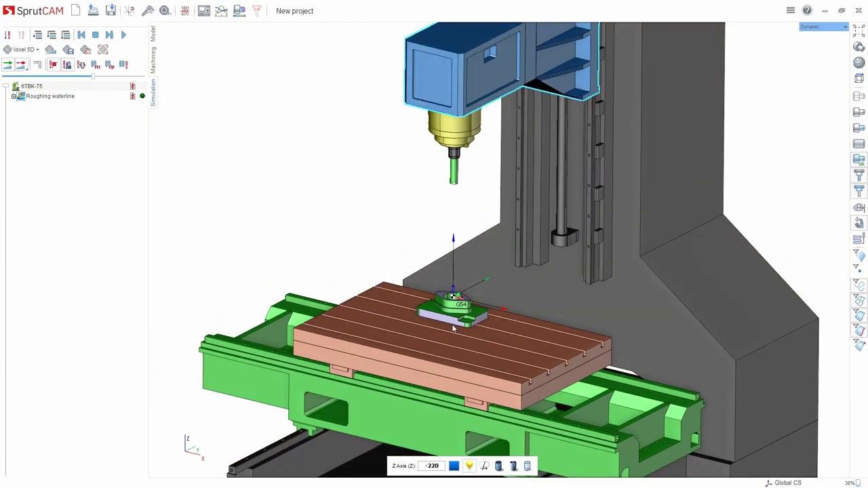
scroll(452, 325, "up", 3)
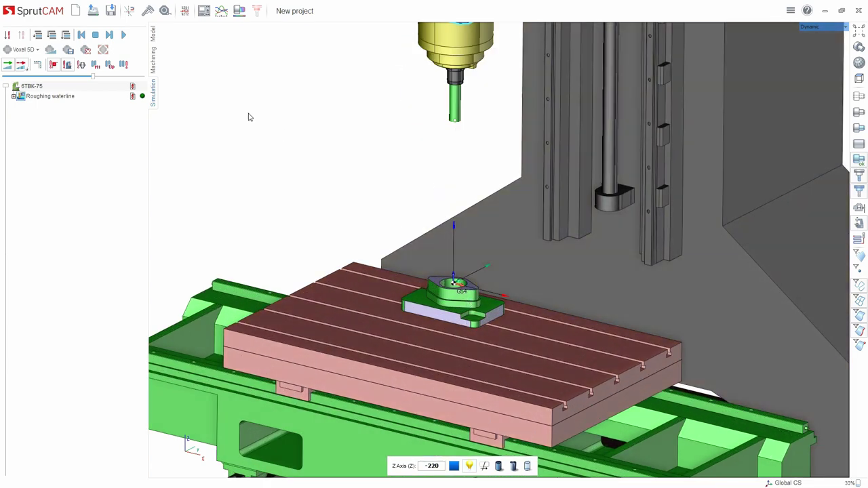
left_click(153, 61)
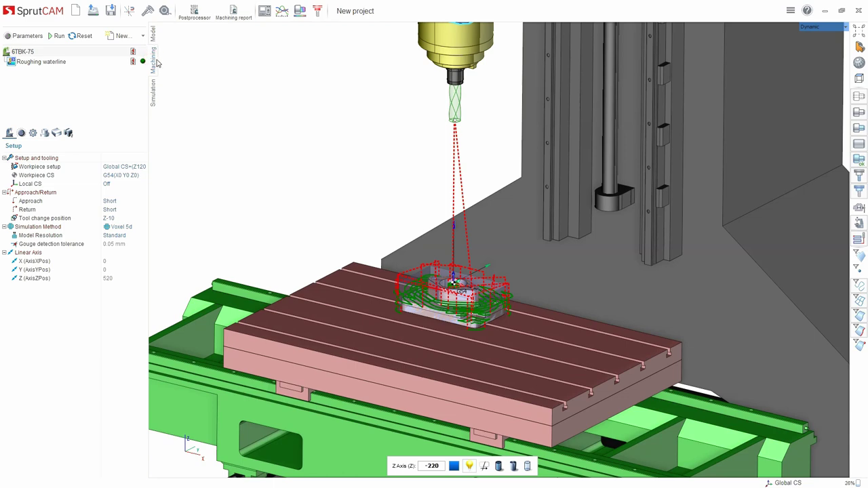
Set the Roughing waterline Lead In Approach path to Arc, recalculate, and switch to Simulation.
left_click(39, 66)
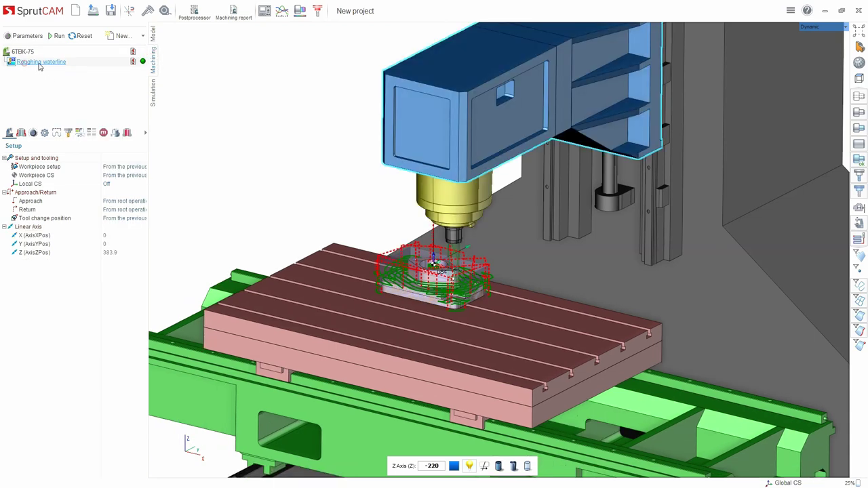
double_click(39, 66)
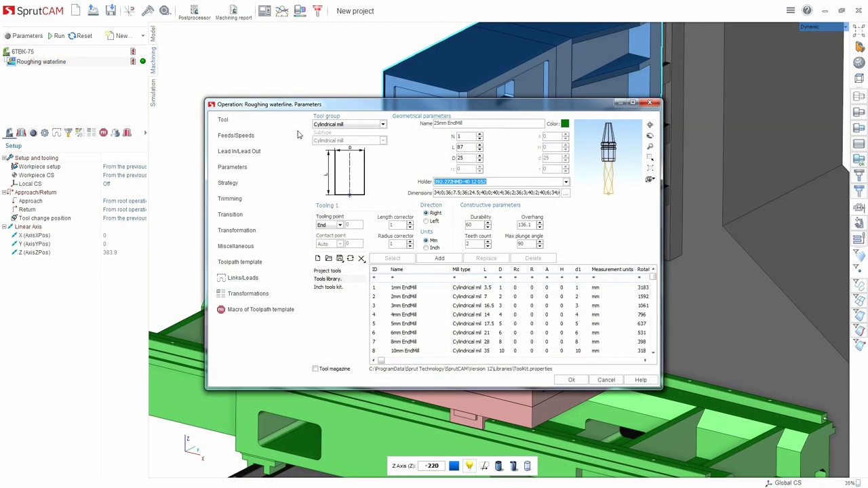
left_click(231, 153)
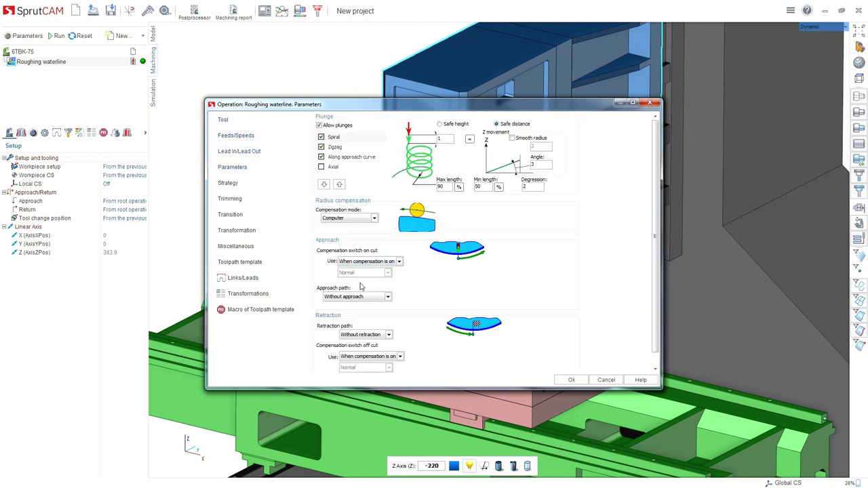
left_click(388, 298)
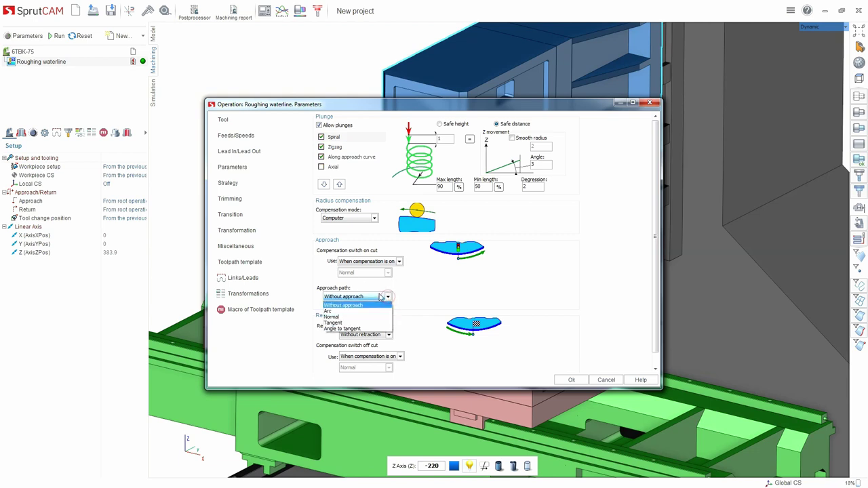
left_click(329, 311)
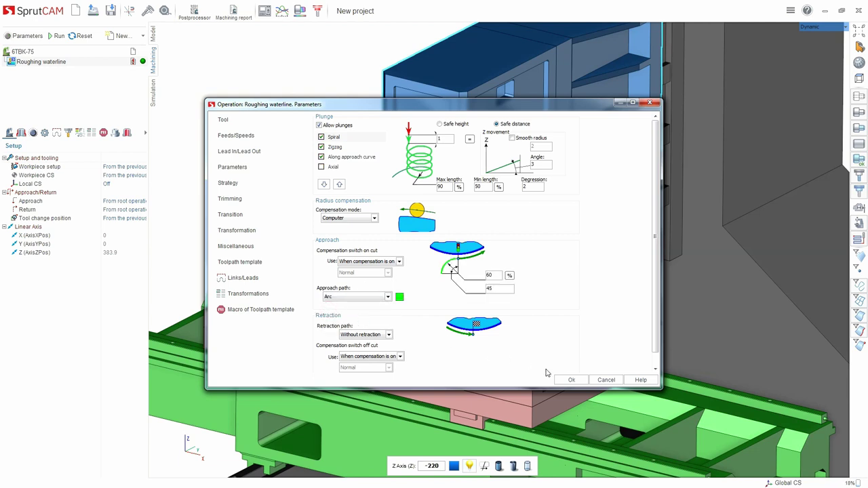
left_click(572, 380)
left_click(56, 36)
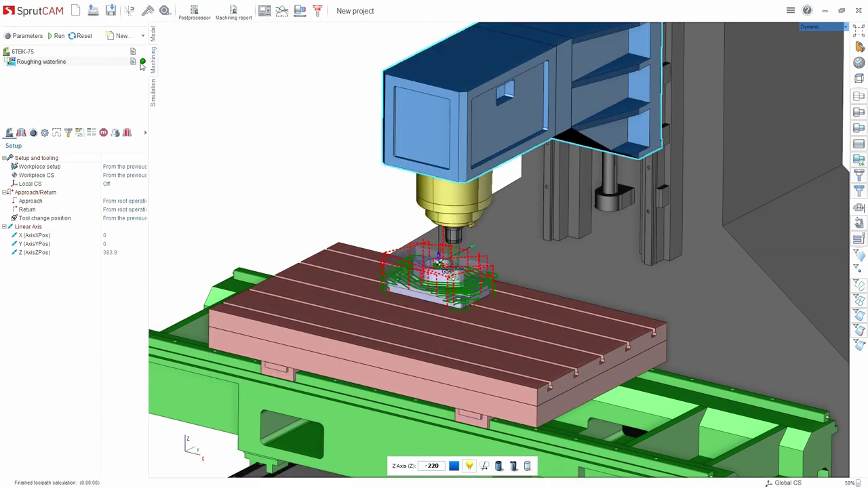
left_click(152, 93)
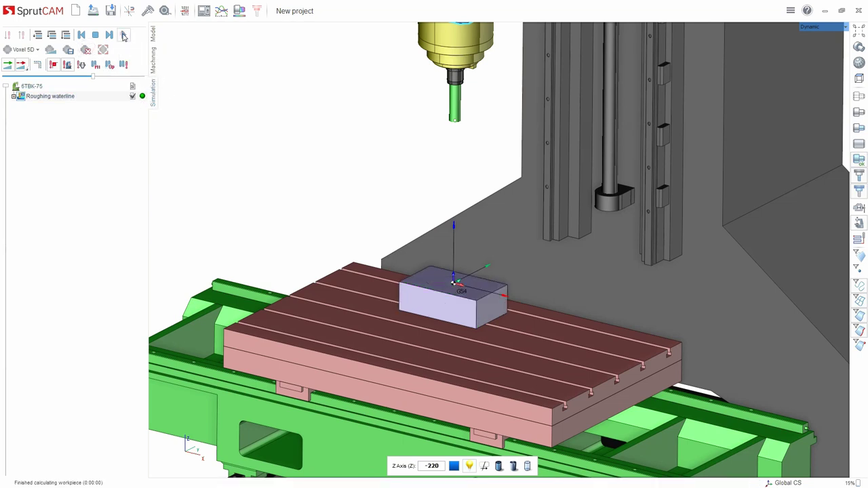
Play the arc-approach roughing simulation to completion, then return to Machining.
left_click(124, 35)
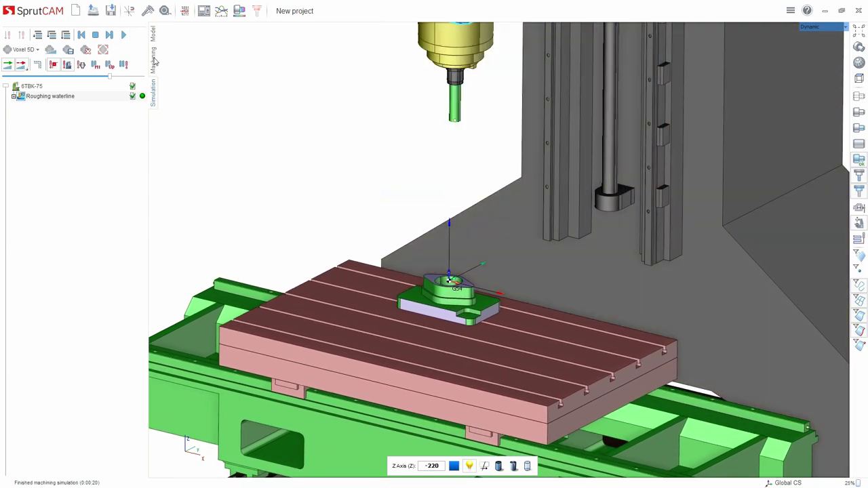
left_click(154, 61)
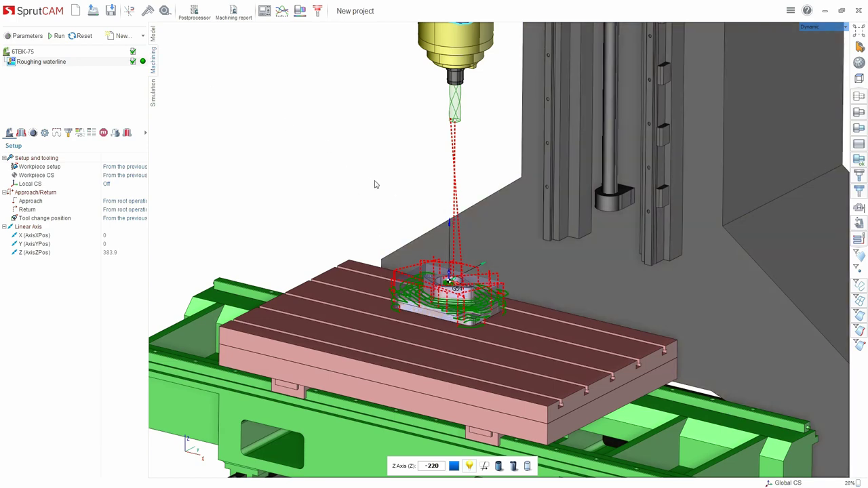
Set the Retraction path to Arc and a 5 mm depth of cut in the operation parameters.
right_click_drag(450, 203, 341, 224)
key("Home")
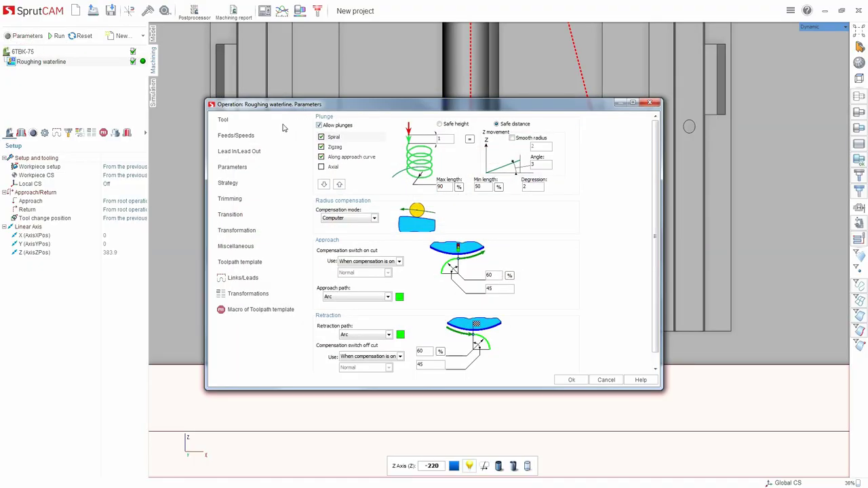
left_click(235, 135)
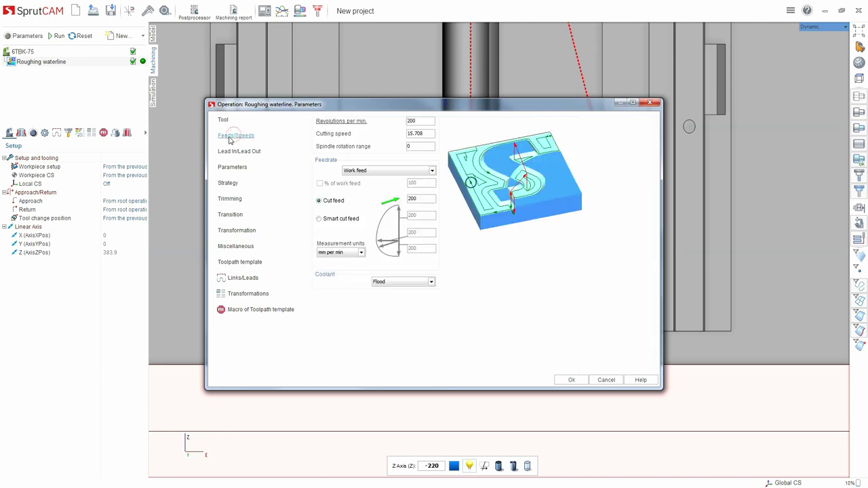
left_click(231, 167)
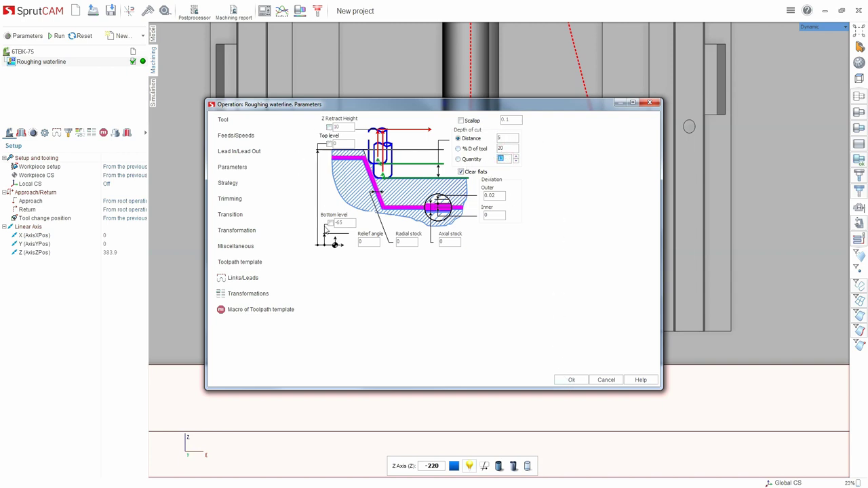
left_click(572, 381)
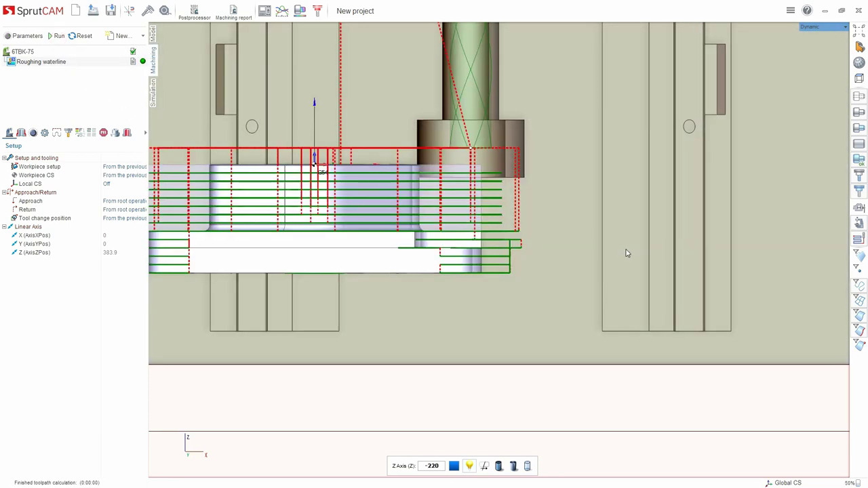
Orbit and zoom to inspect the recalculated 5 mm toolpath layers from the side.
right_click_drag(626, 250, 407, 226)
scroll(407, 226, "up", 6)
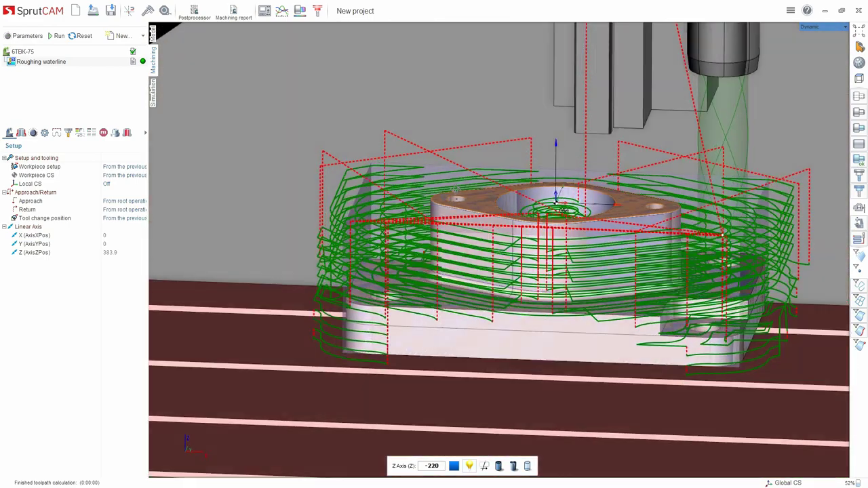
right_click_drag(455, 188, 385, 243)
scroll(405, 243, "up", 3)
Start the 5 mm-layer roughing simulation with the machine hidden, showing only tool and workpiece.
left_click(154, 95)
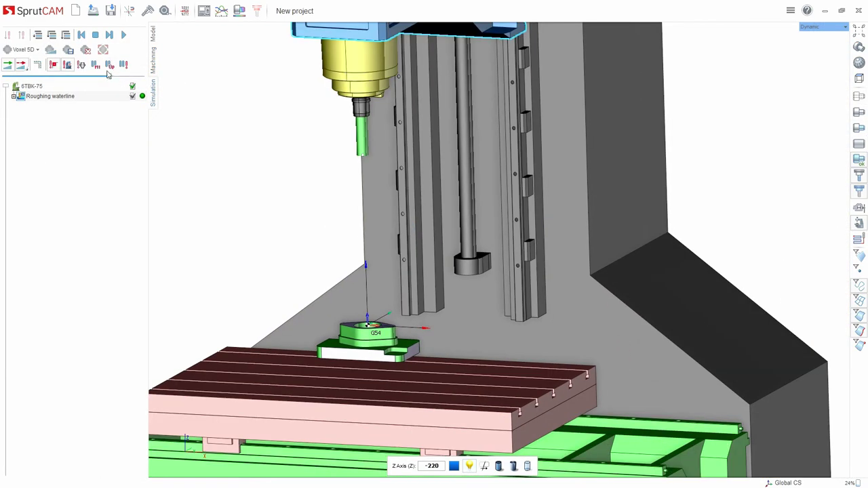
left_click(125, 35)
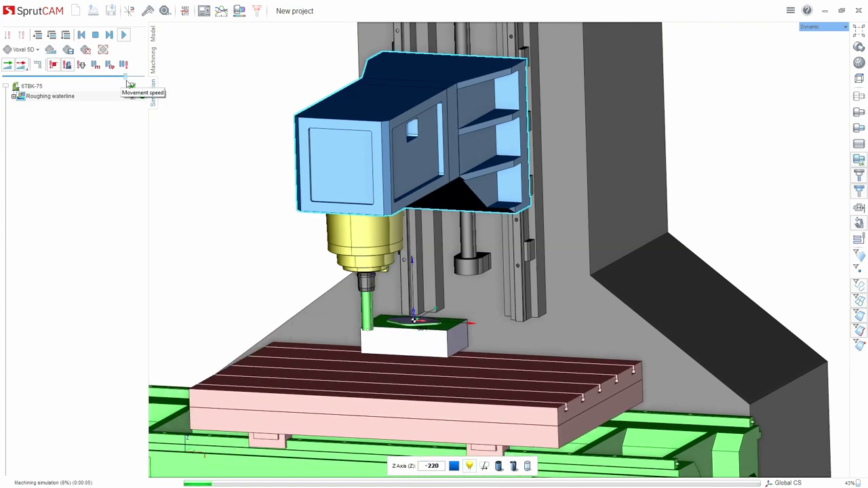
scroll(555, 245, "down", 3)
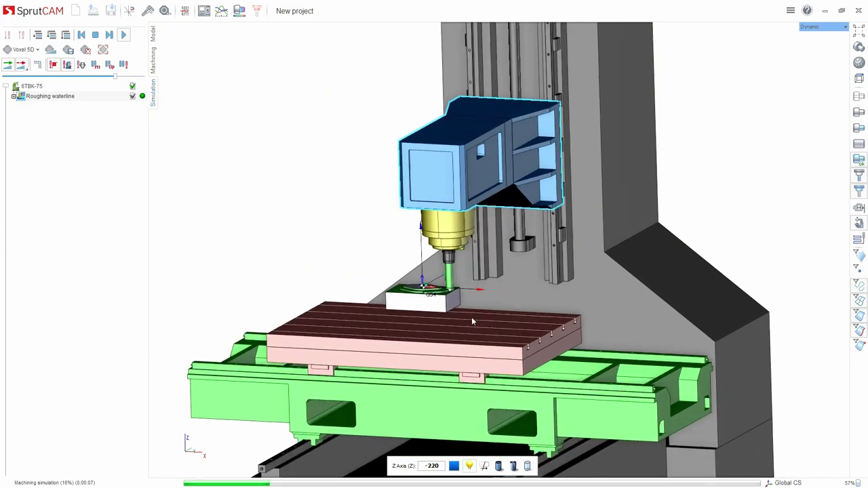
scroll(471, 320, "up", 6)
scroll(450, 278, "down", 3)
scroll(454, 251, "up", 5)
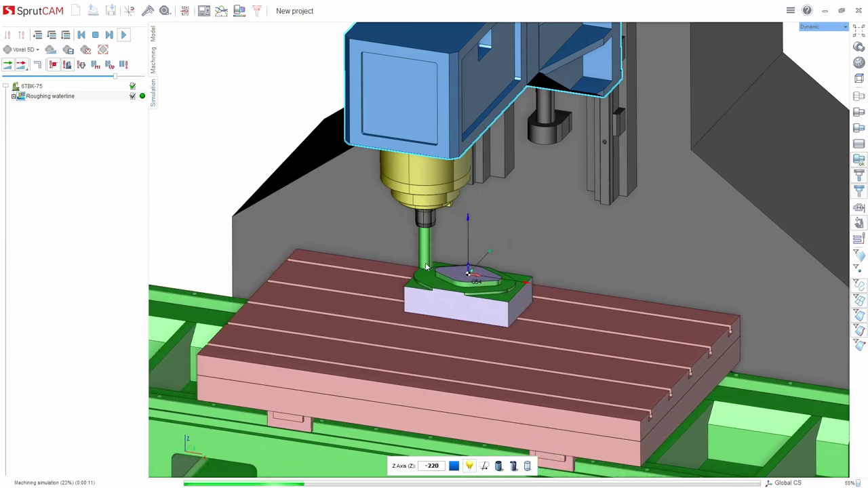
left_click(859, 222)
scroll(489, 282, "up", 3)
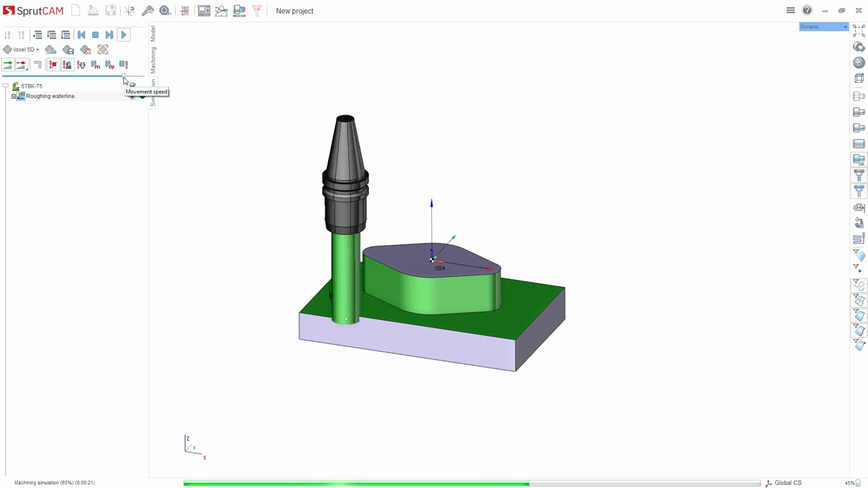
Slow the playback, orbit around the part as it is machined, then return to Machining.
left_click_drag(124, 77, 92, 78)
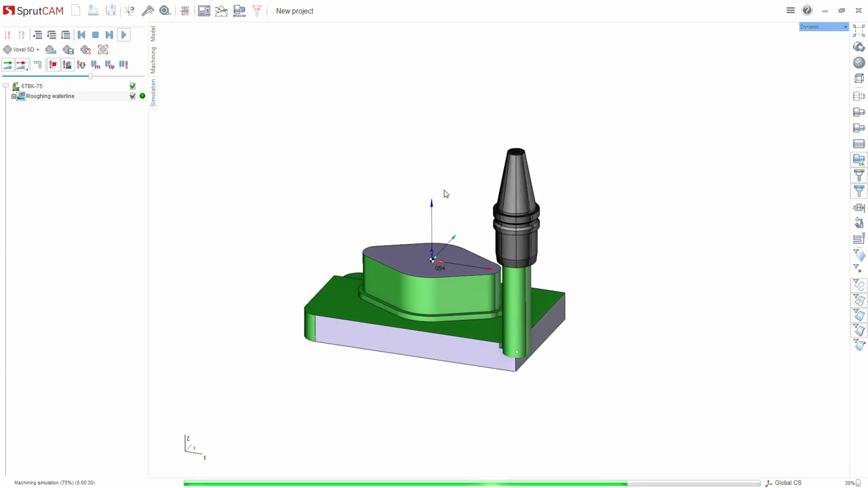
middle_click_drag(371, 165, 303, 148)
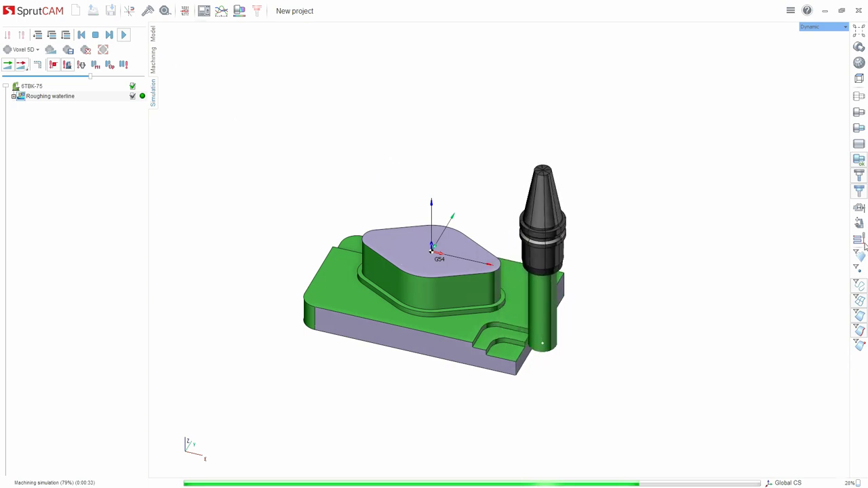
mouse_move(537, 211)
middle_mouse_down()
mouse_move(535, 200)
mouse_move(536, 210)
middle_mouse_up()
left_click(152, 58)
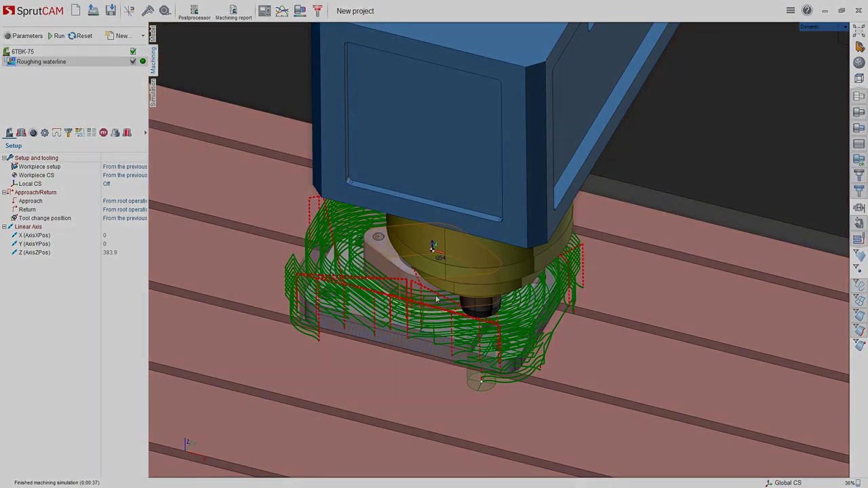